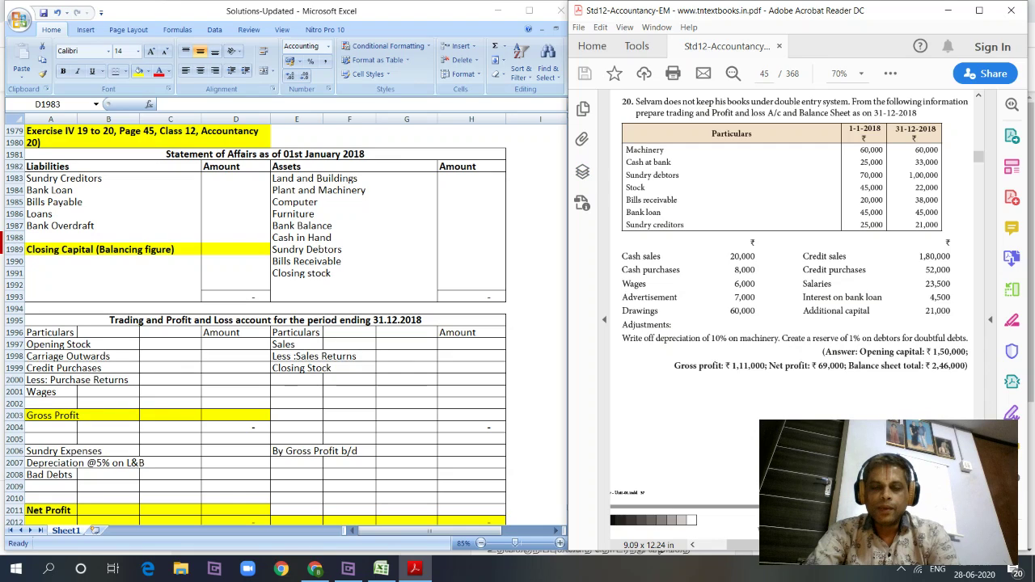
Switch to the Solutions-Updated Excel workbook and enter 60000 for Plant and Machinery in the Statement of Affairs
key(alt+Tab)
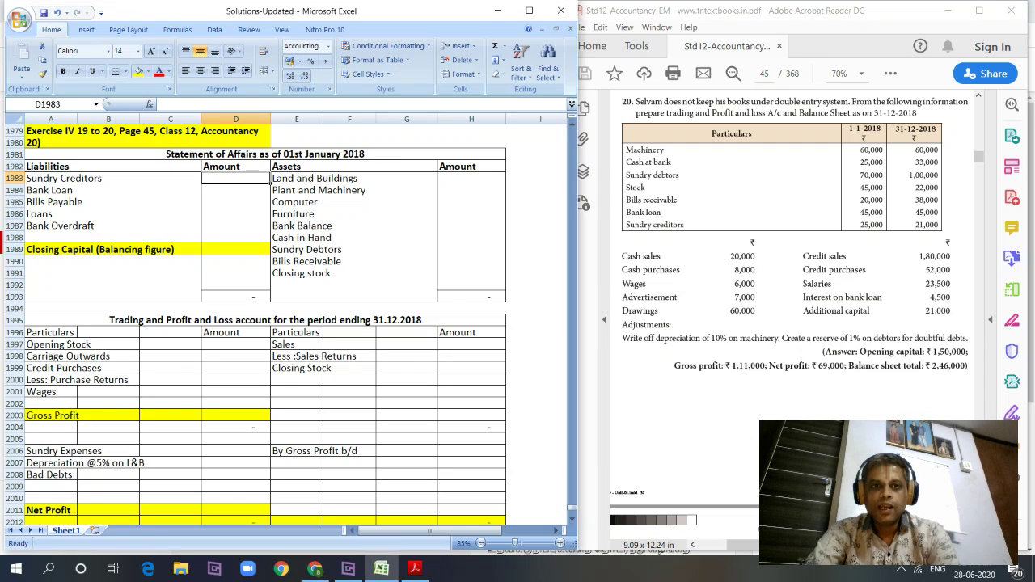
click(472, 189)
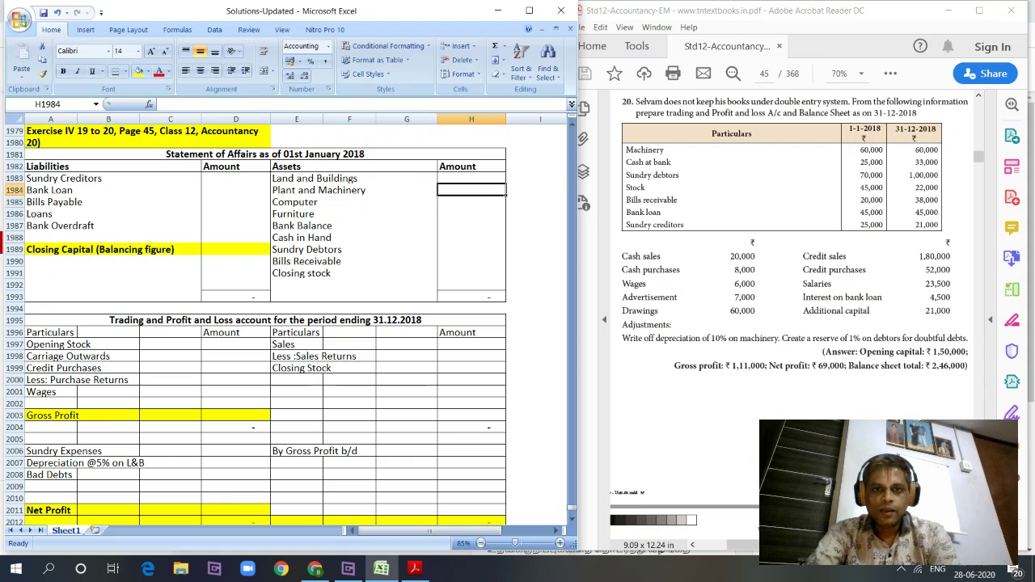
text(60000)
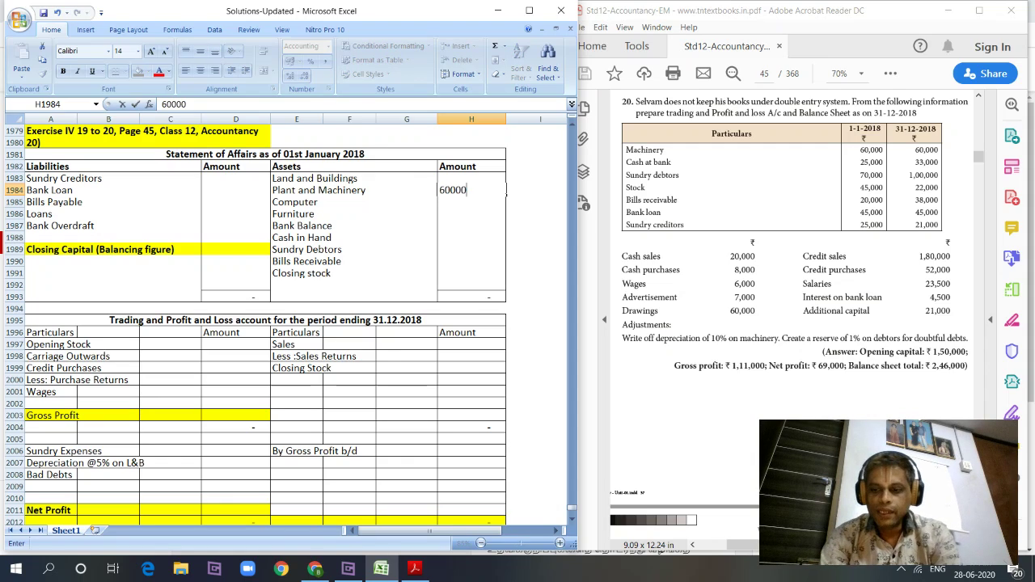
text(0)
key(BackSpace)
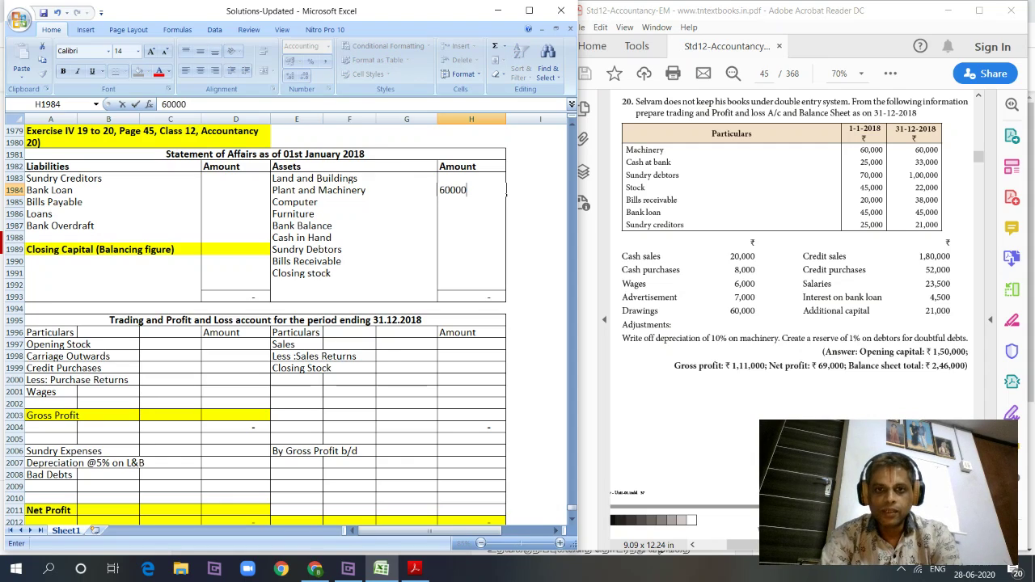
key(Return)
Enter 25000 as the Bank Balance amount on the assets side of the Statement of Affairs
key(Down)
key(Down)
key(Down)
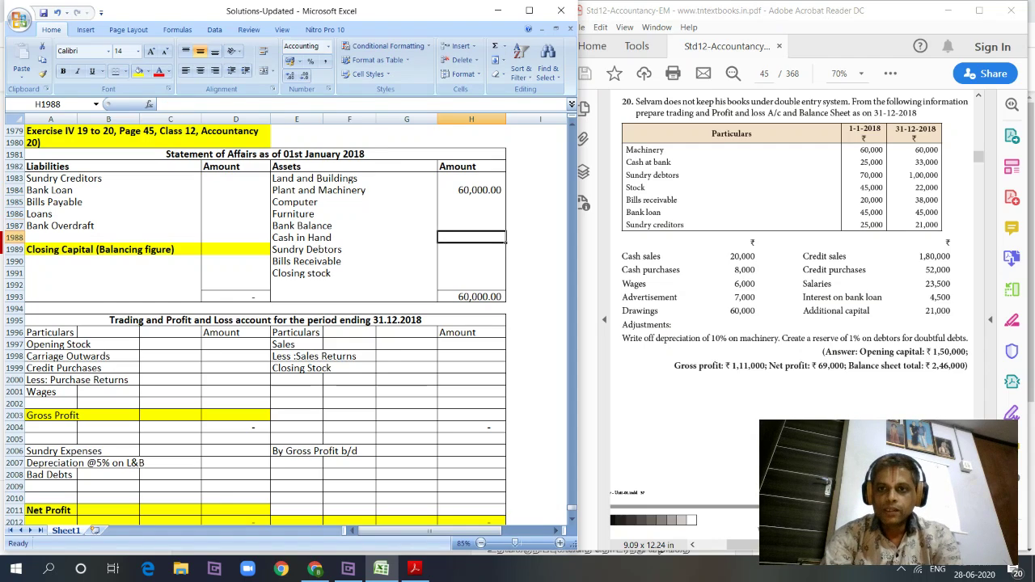
key(Down)
key(Down)
key(Up)
key(Up)
key(Up)
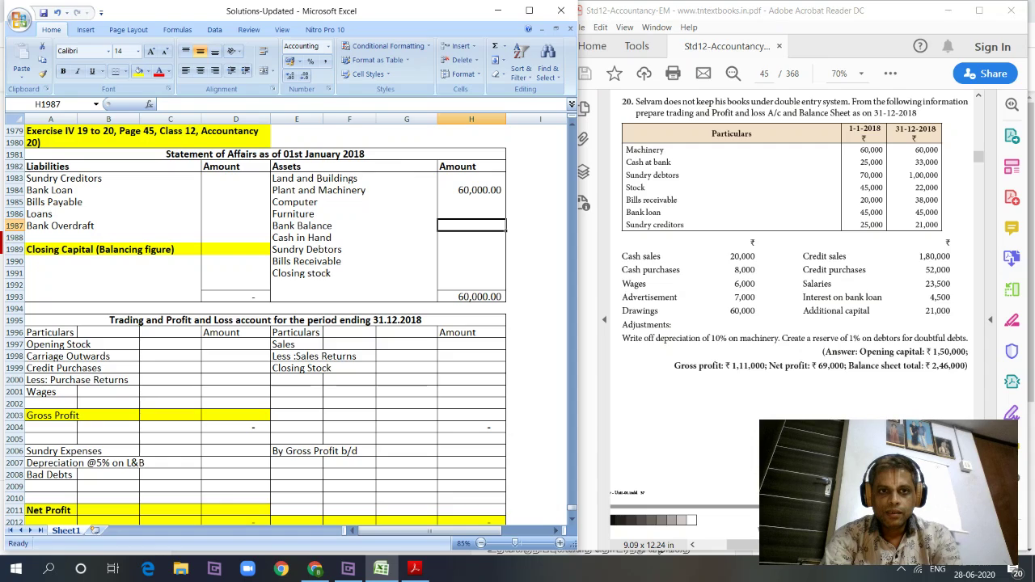
text(25000)
key(Return)
key(Return)
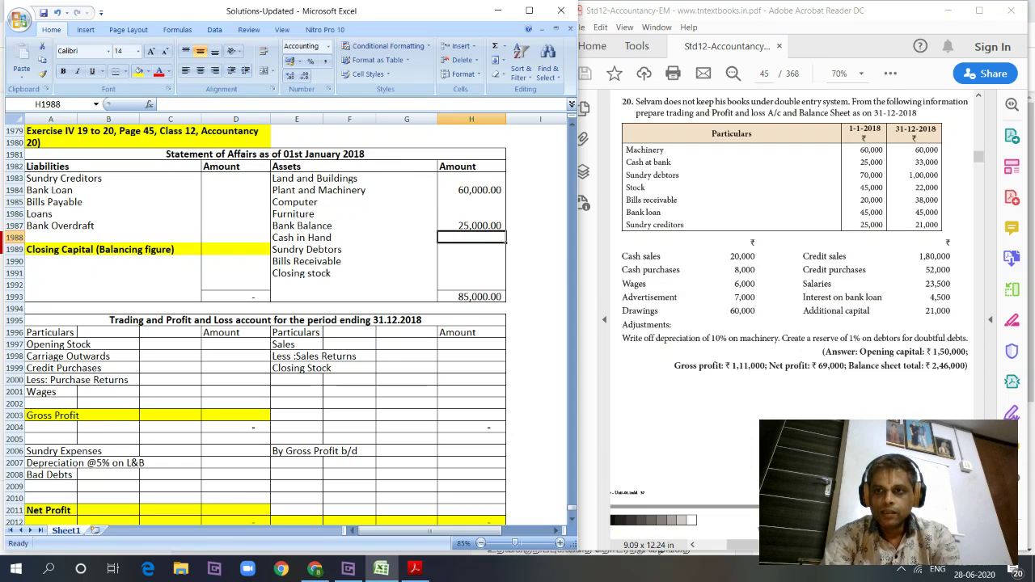
Enter 70000 as the Sundry Debtors amount on the assets side of the Statement of Affairs
click(406, 237)
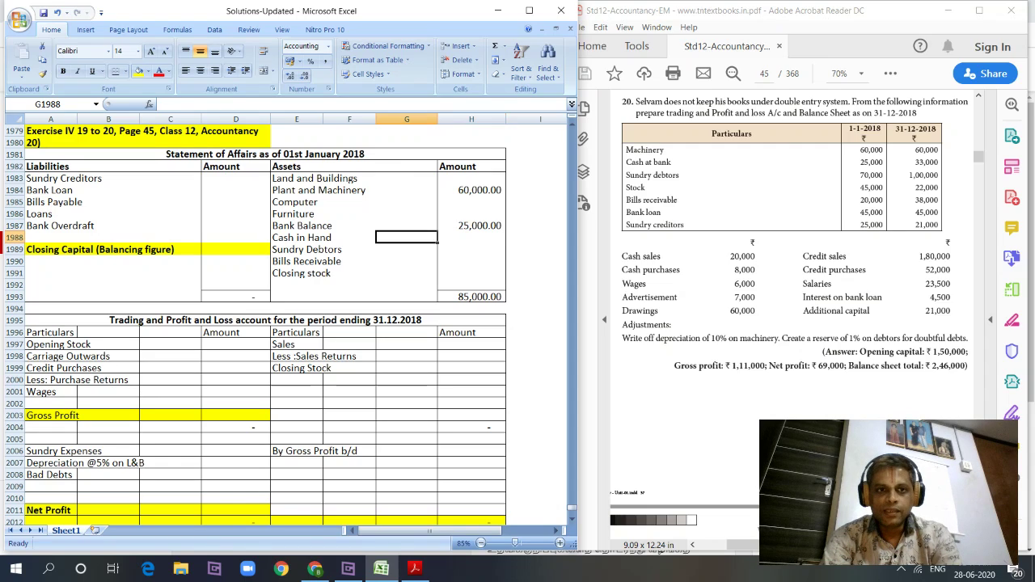
click(472, 249)
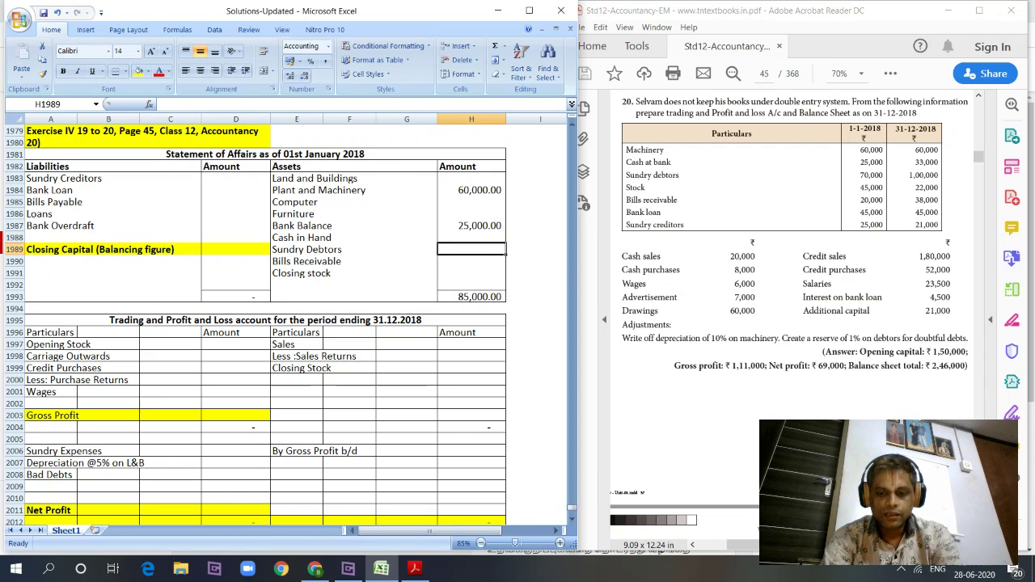
text(70000)
click(472, 237)
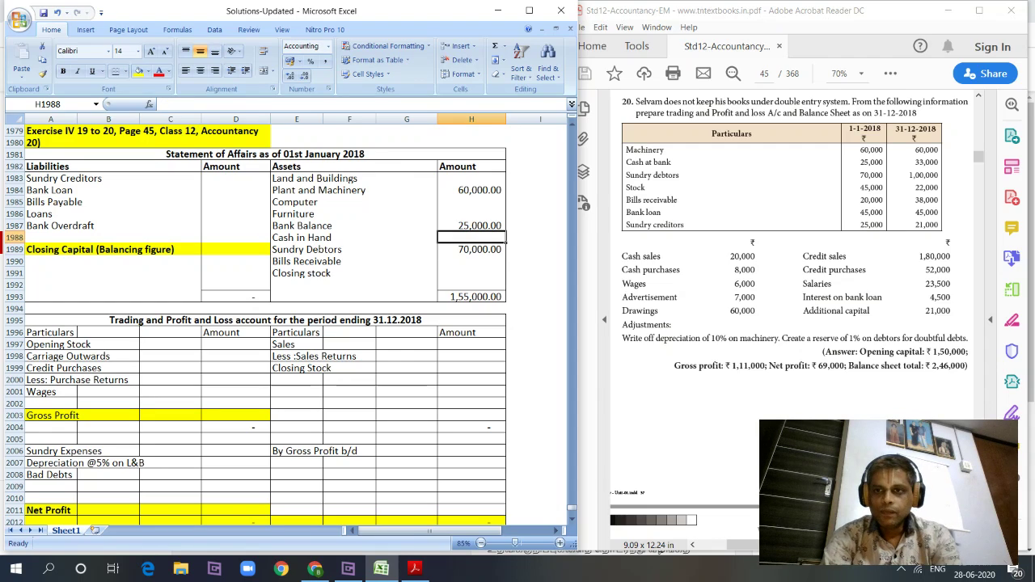
Enter 45000 for Closing stock and 20000 for Bills Receivable among the assets in the Statement of Affairs
key(Down)
key(Down)
key(Down)
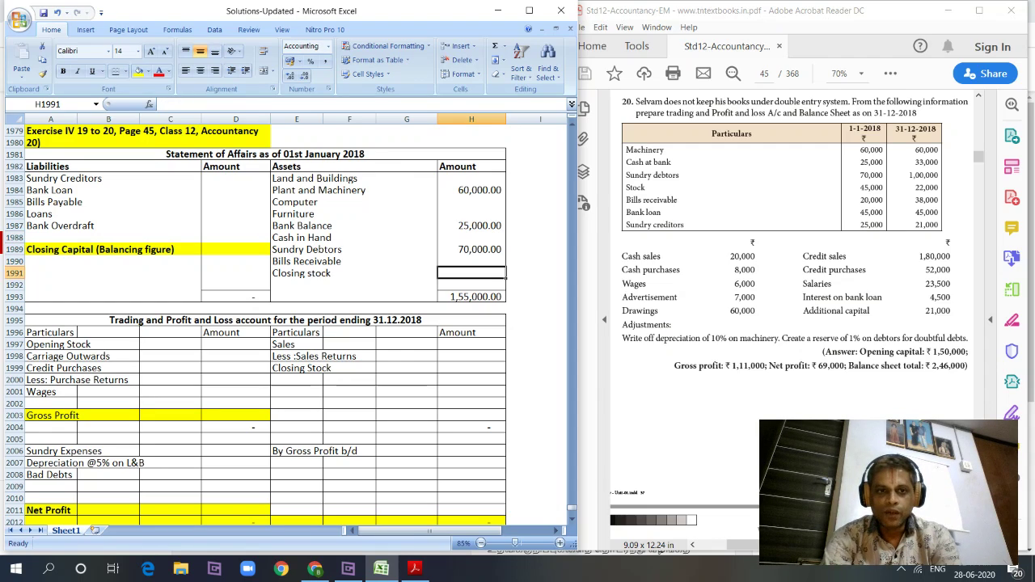
text(45000)
key(Up)
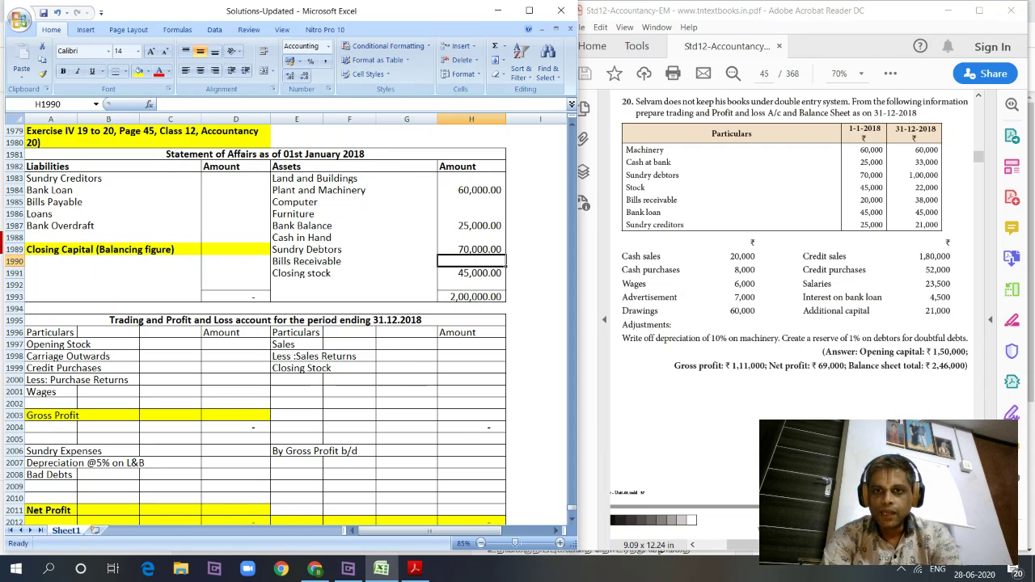
text(20000)
key(Up)
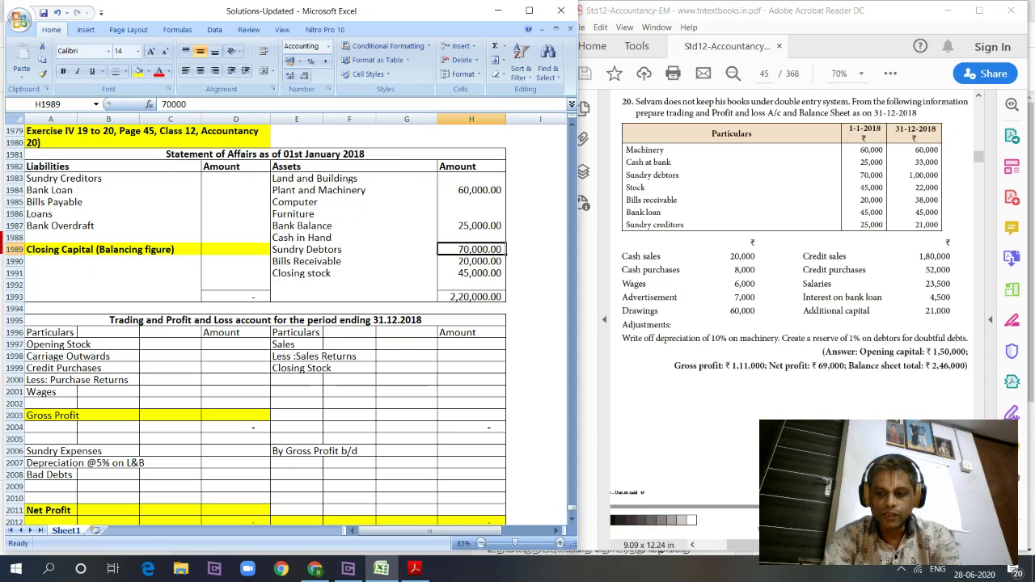
Enter 45000 as the Loans amount on the liabilities side of the Statement of Affairs
key(Left)
key(Left)
key(Left)
key(Left)
key(Left)
key(Left)
key(Left)
key(Up)
key(Up)
key(Up)
key(Right)
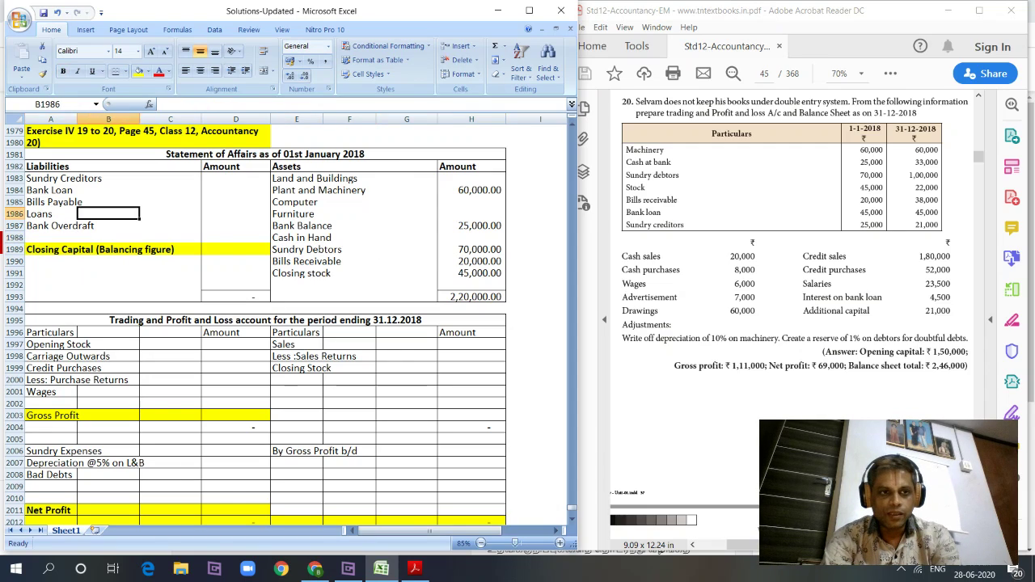
key(Right)
key(Right)
text(45000)
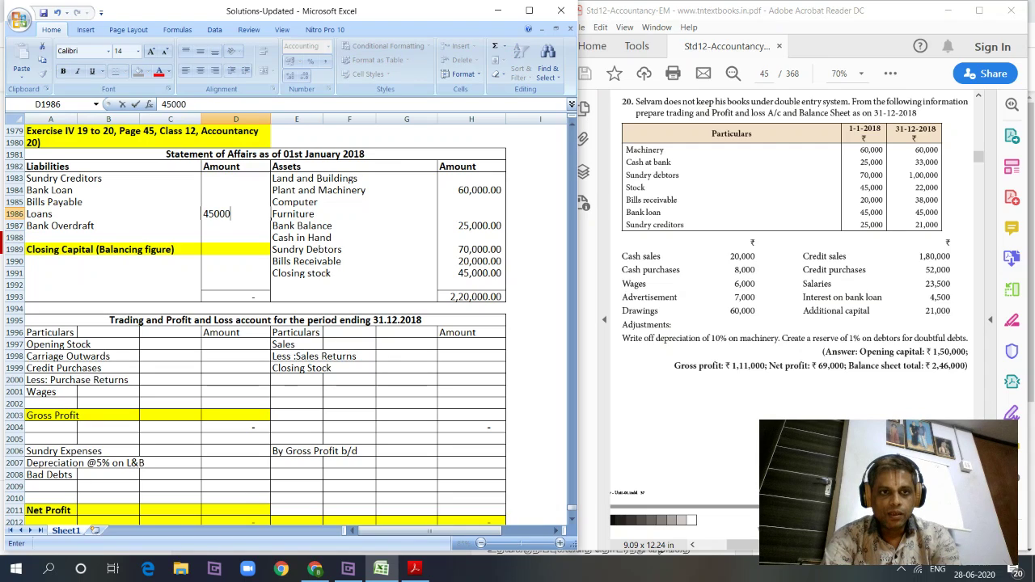
key(Up)
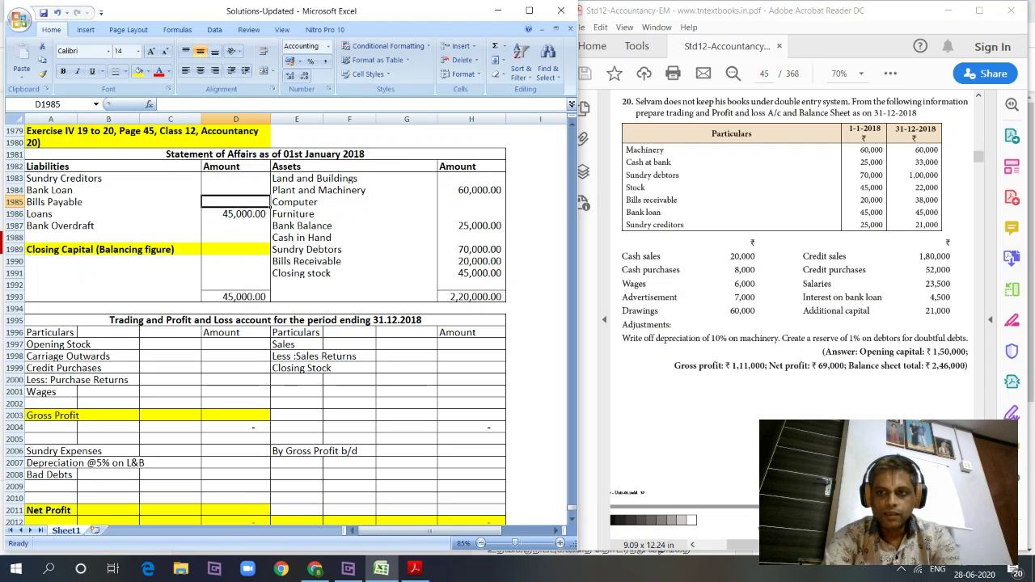
Enter 25000 as the Sundry Creditors amount on the liabilities side of the Statement of Affairs
click(248, 194)
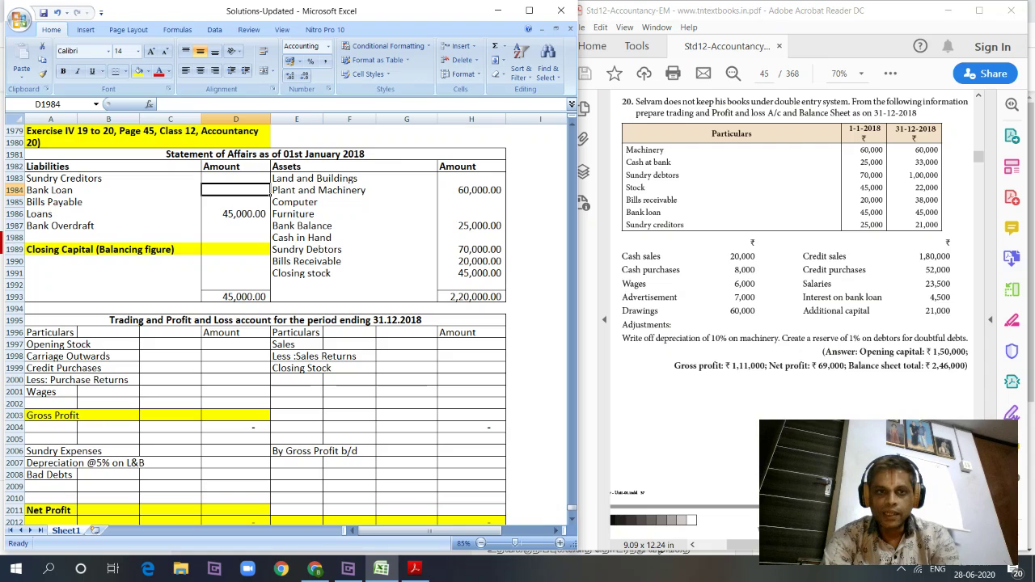
key(Up)
text(25000)
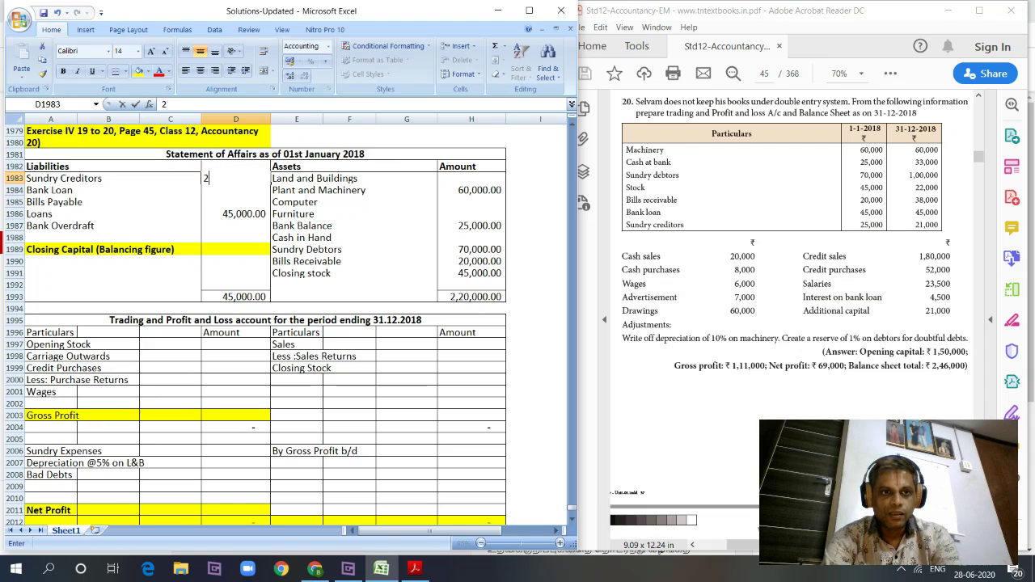
key(Return)
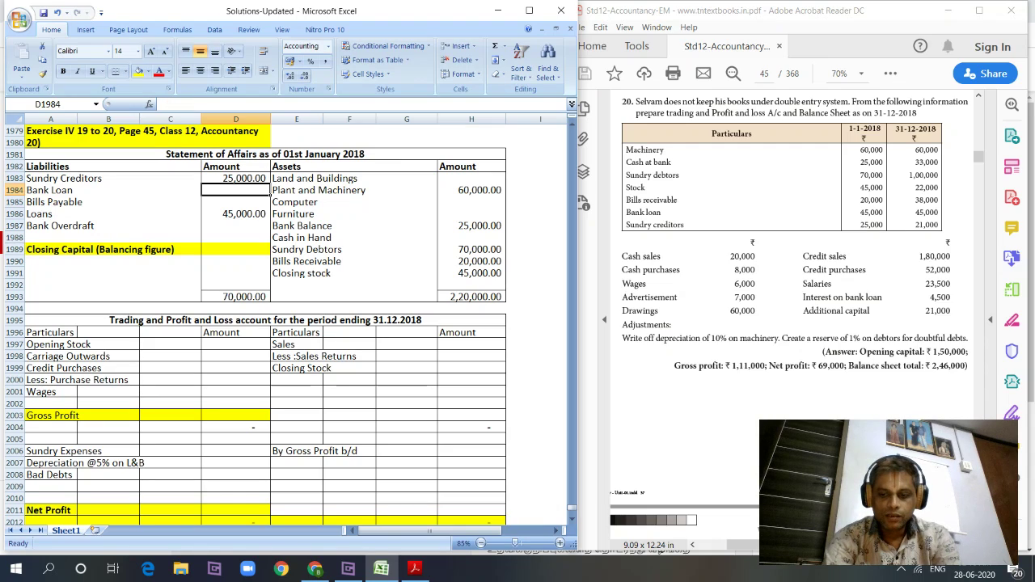
Enter 45000 as the Bank Loan amount under liabilities and clear the amount beside Loans
text(45000)
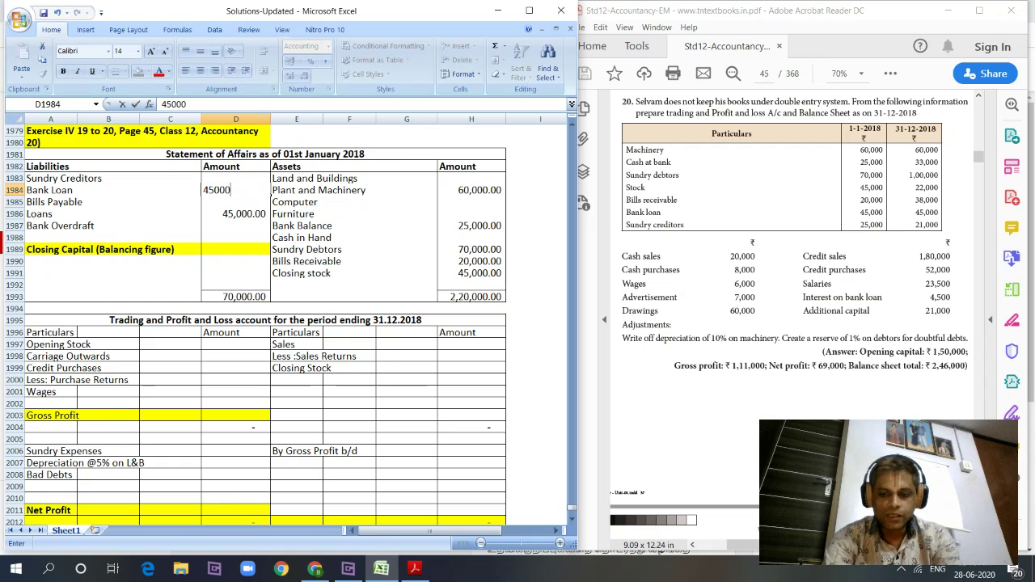
key(Return)
key(Down)
key(Delete)
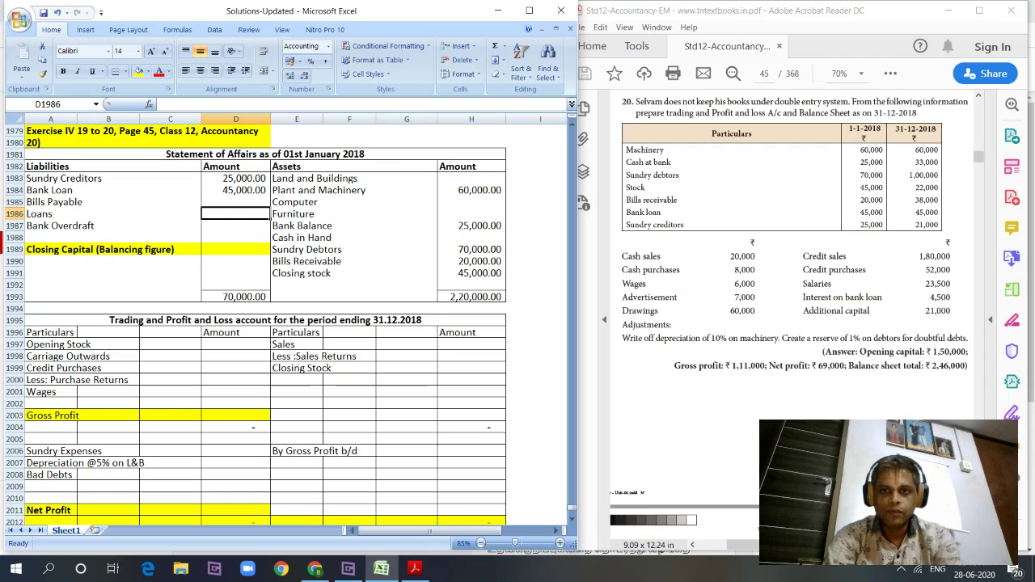
key(Down)
key(Down)
key(Down)
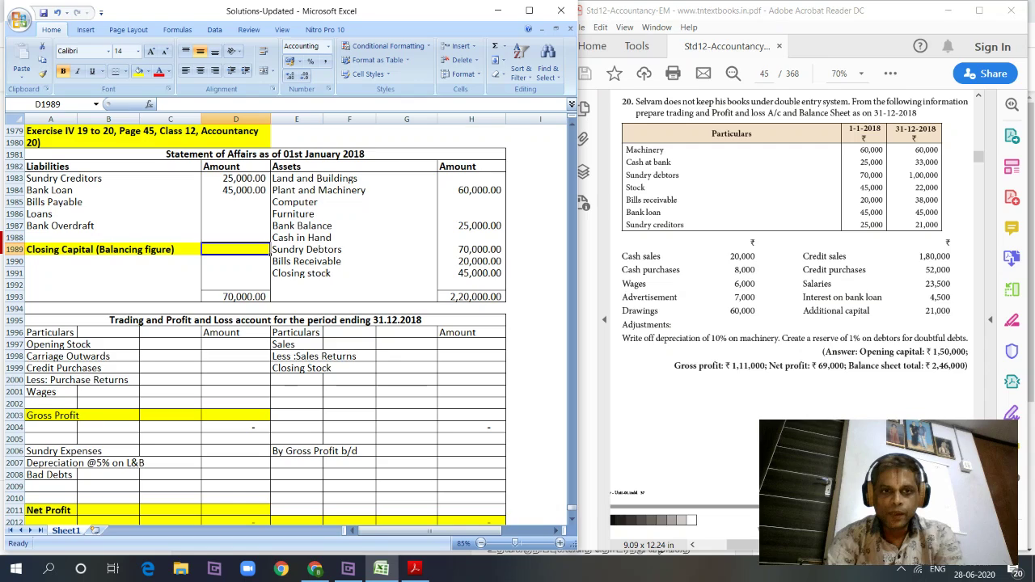
text(=22)
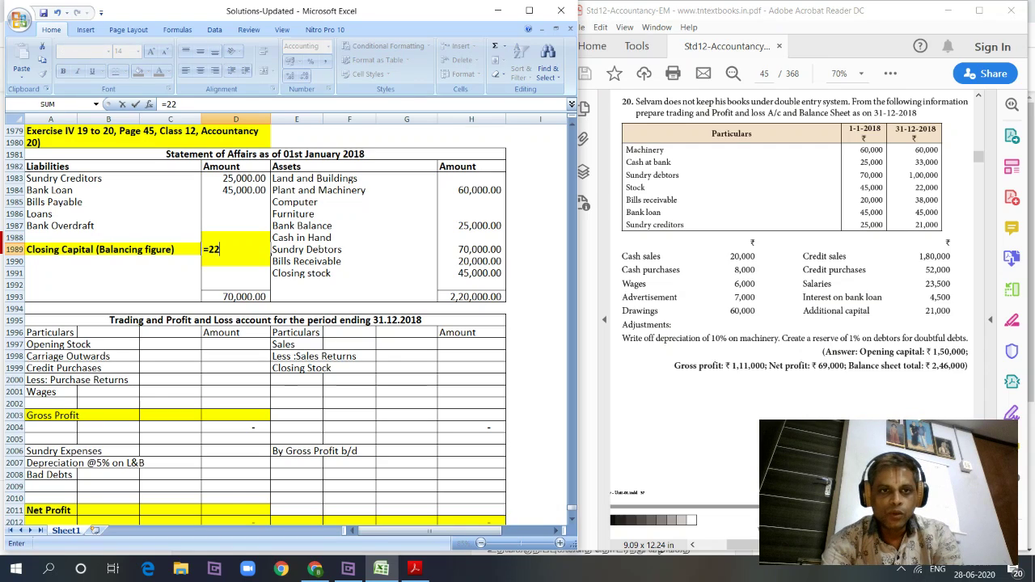
text(0000-7)
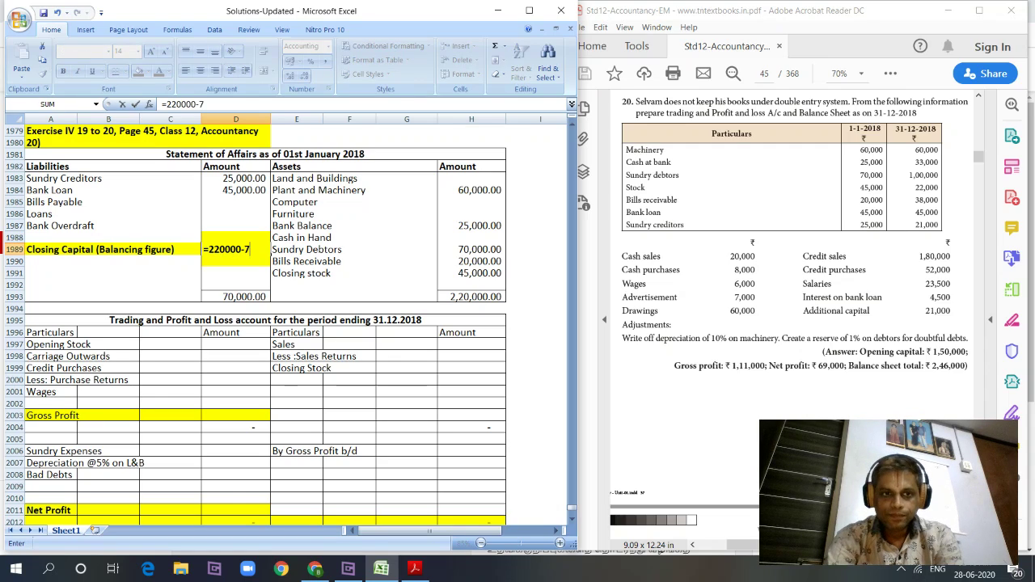
text(0000)
key(Return)
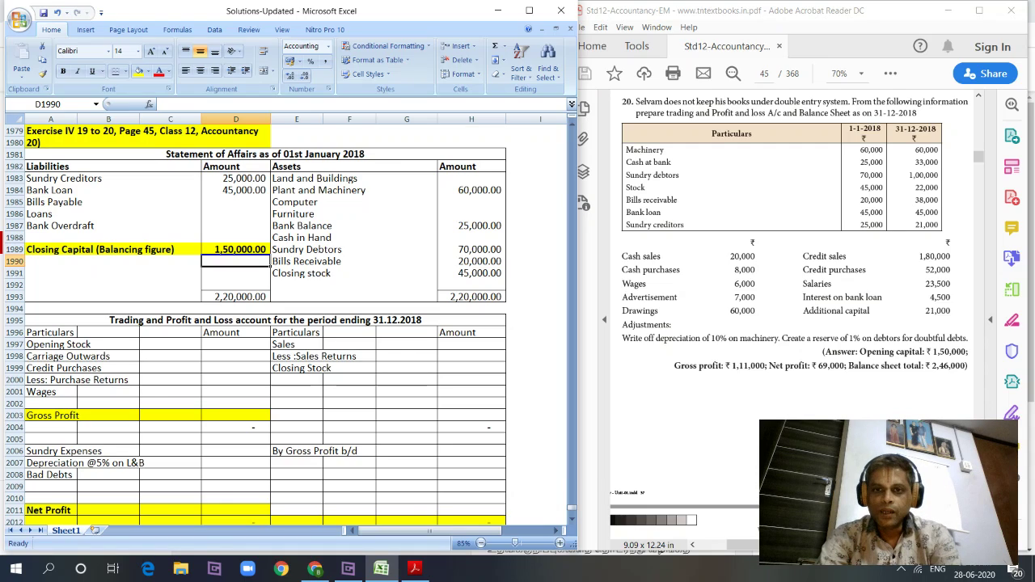
Copy the Less :Sales Returns and Closing Stock labels one row down, starting at E1999 in the Trading account
click(296, 344)
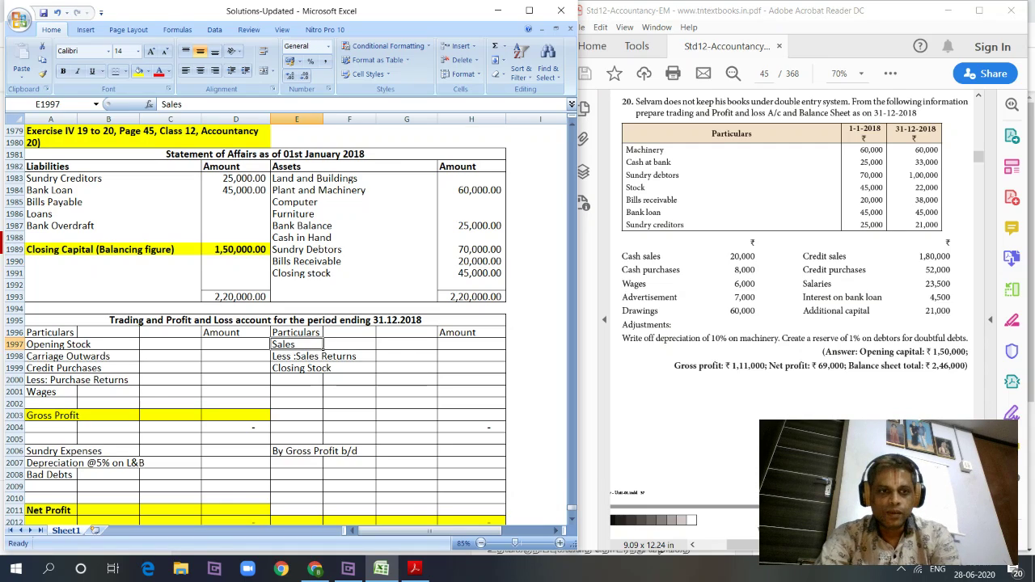
click(296, 356)
drag(322, 357, 324, 368)
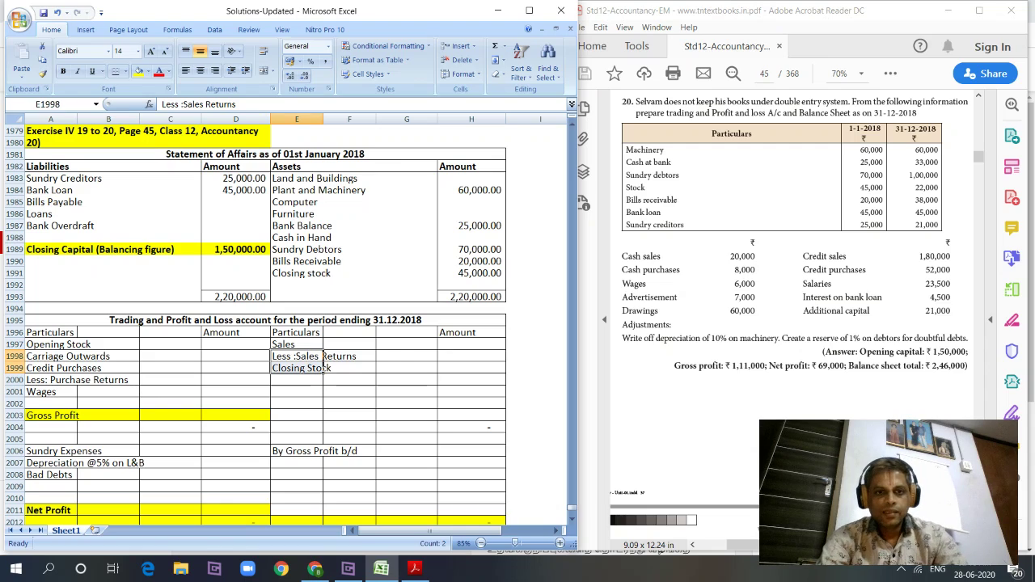
key(ctrl+c)
click(322, 368)
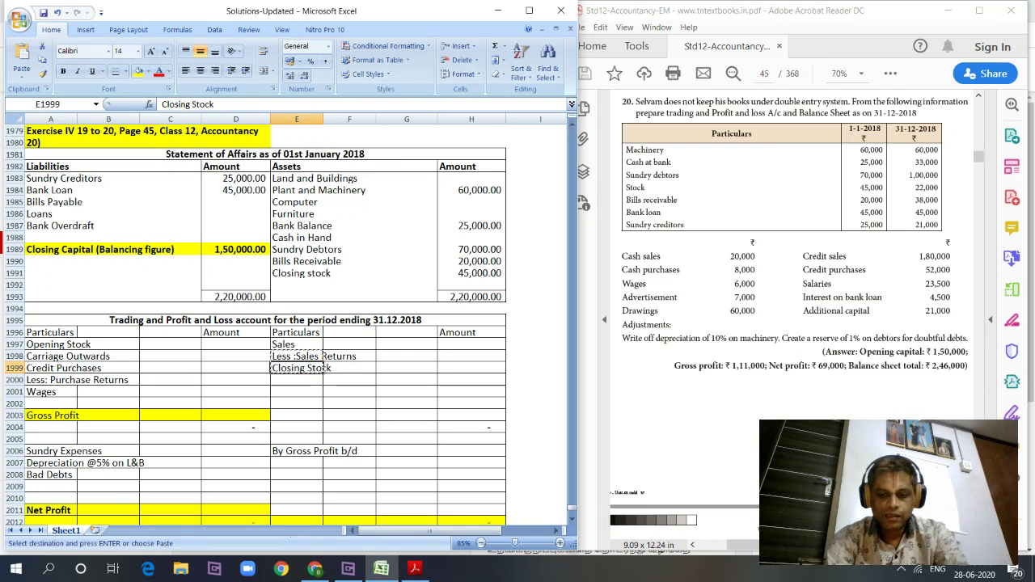
key(Return)
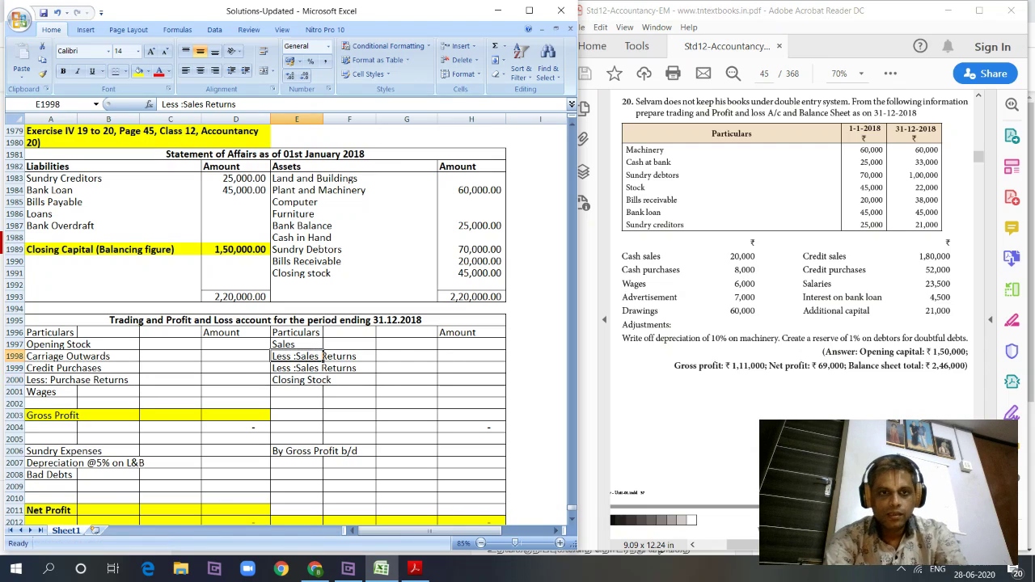
Replace the Trading account labels in E1997 and E1998 with Cash Sales and Credit Sales
drag(296, 356, 296, 344)
key(Delete)
text(Cash Sales)
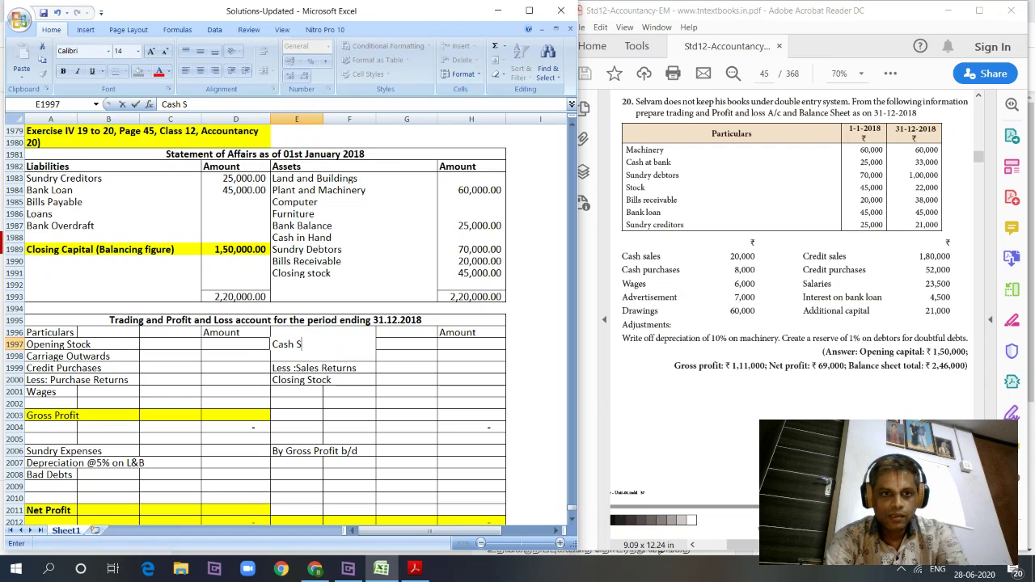
key(Return)
text(Credit Saes)
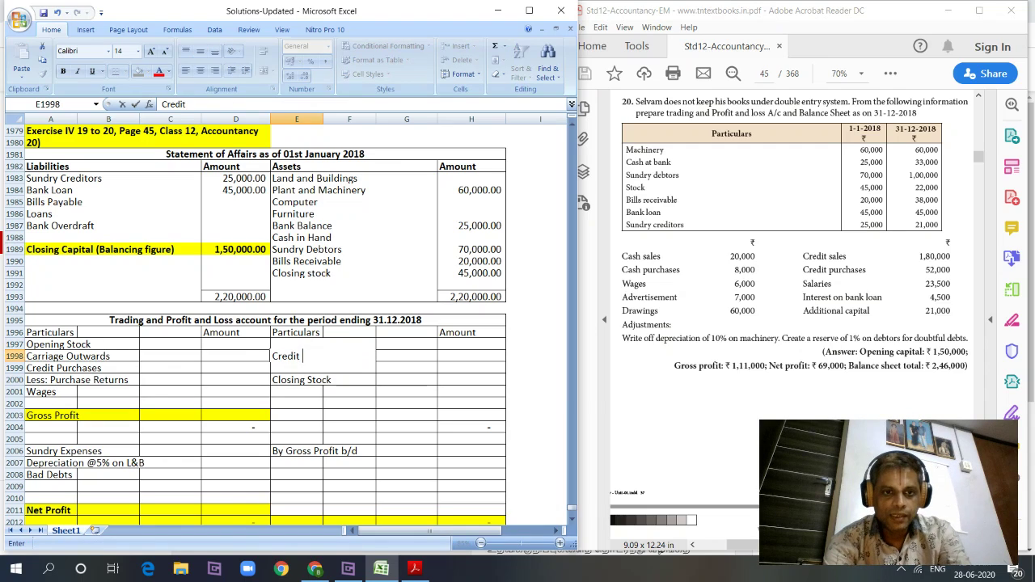
key(BackSpace)
key(BackSpace)
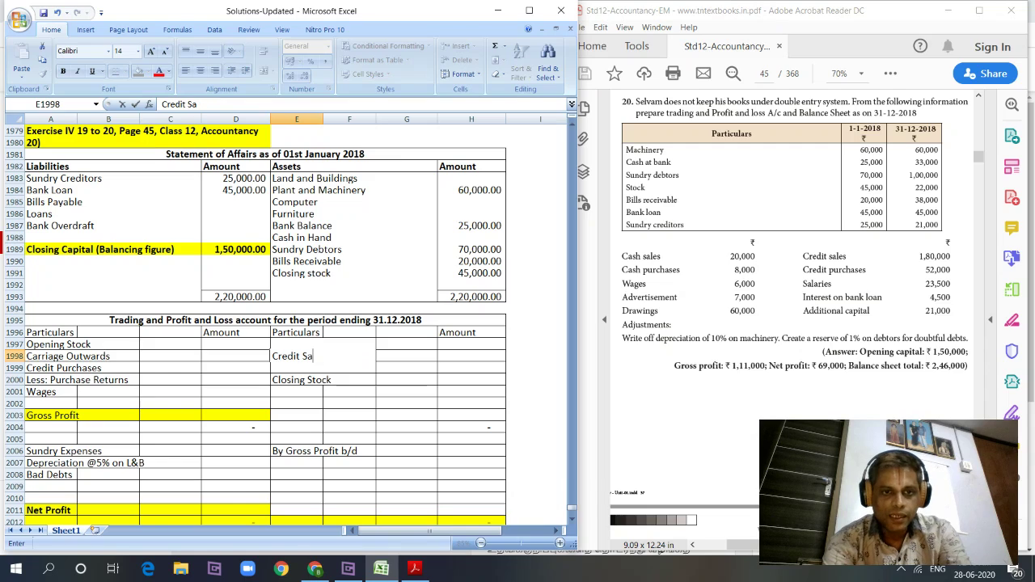
text(les)
click(296, 344)
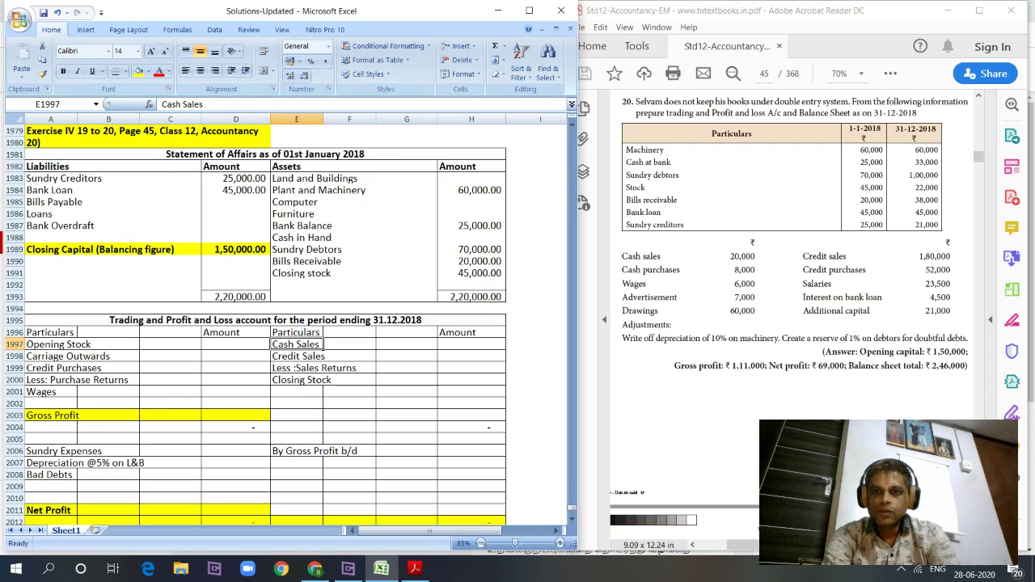
Enter 20000 as the Cash Sales amount in G1997 and 180000 as the Credit Sales amount in G1998
click(406, 344)
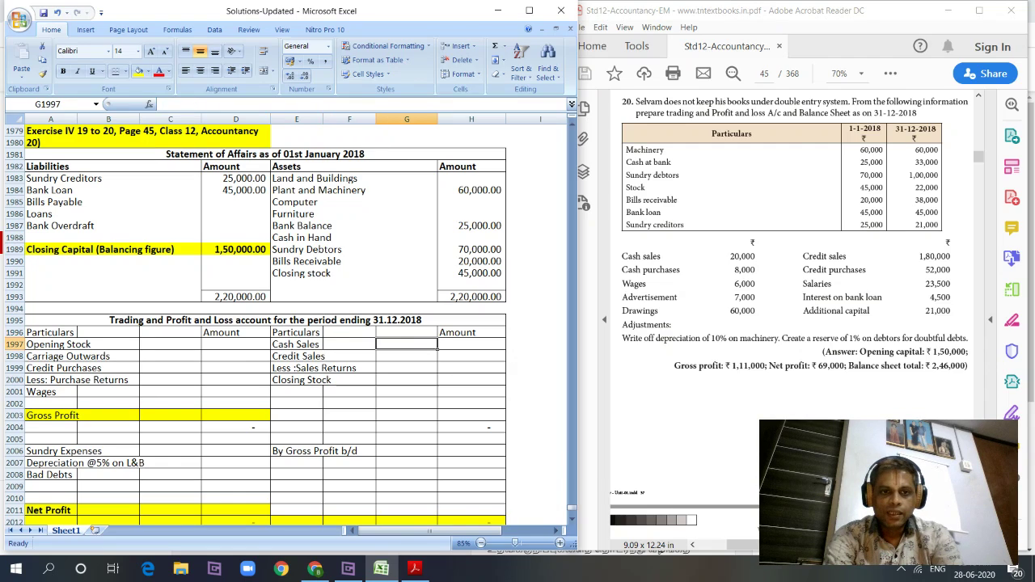
text(20000)
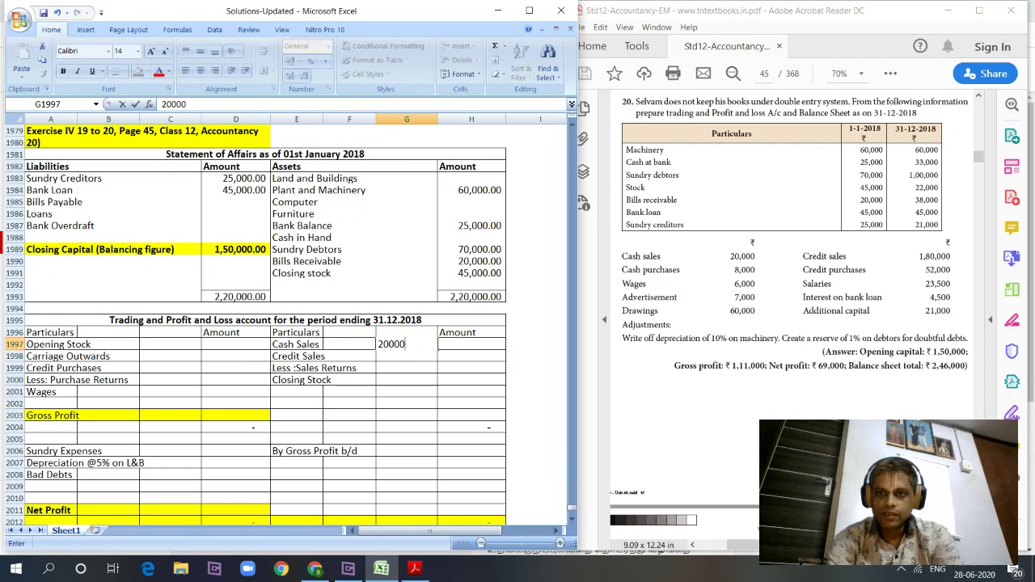
key(Return)
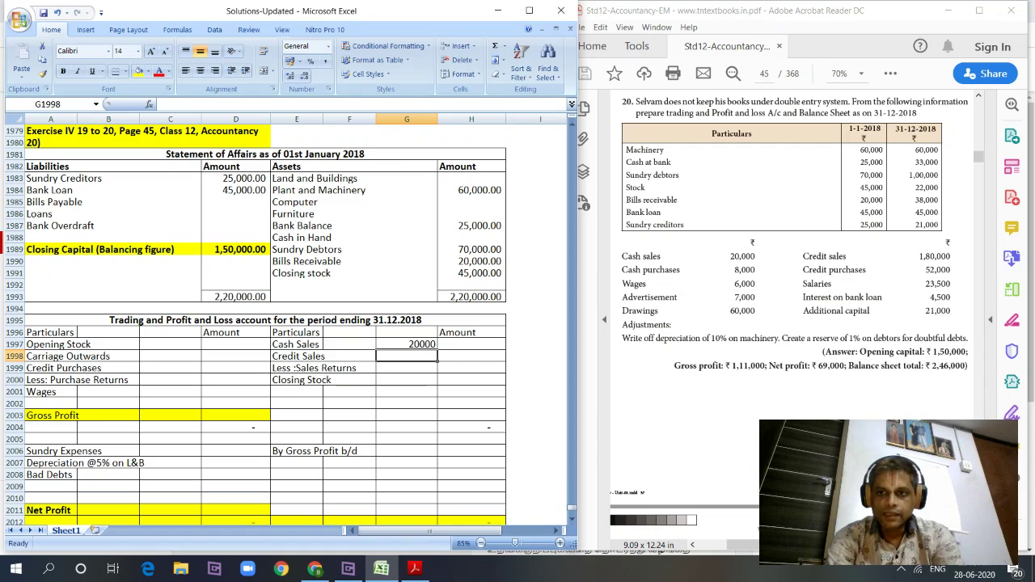
text(180000)
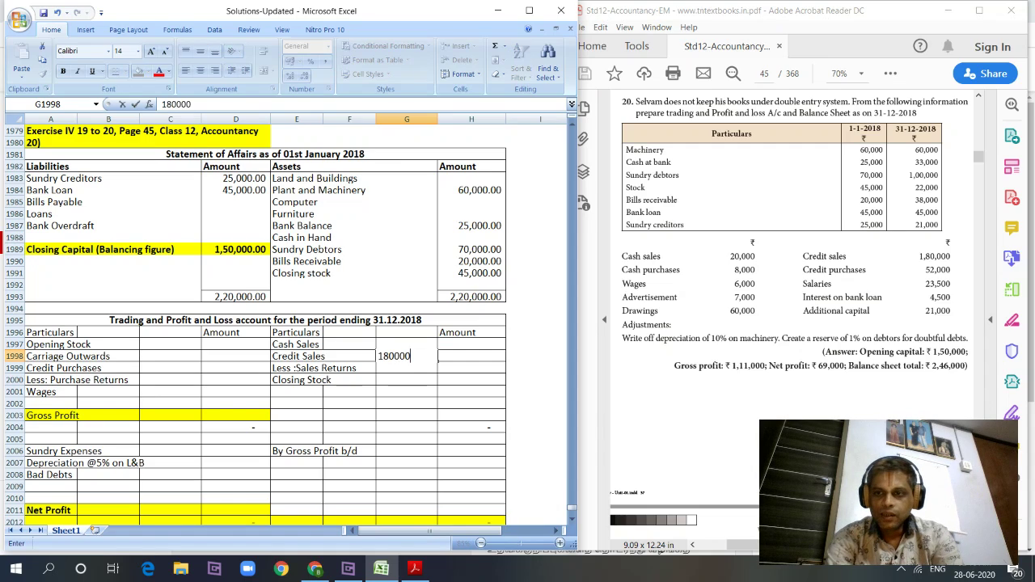
key(Return)
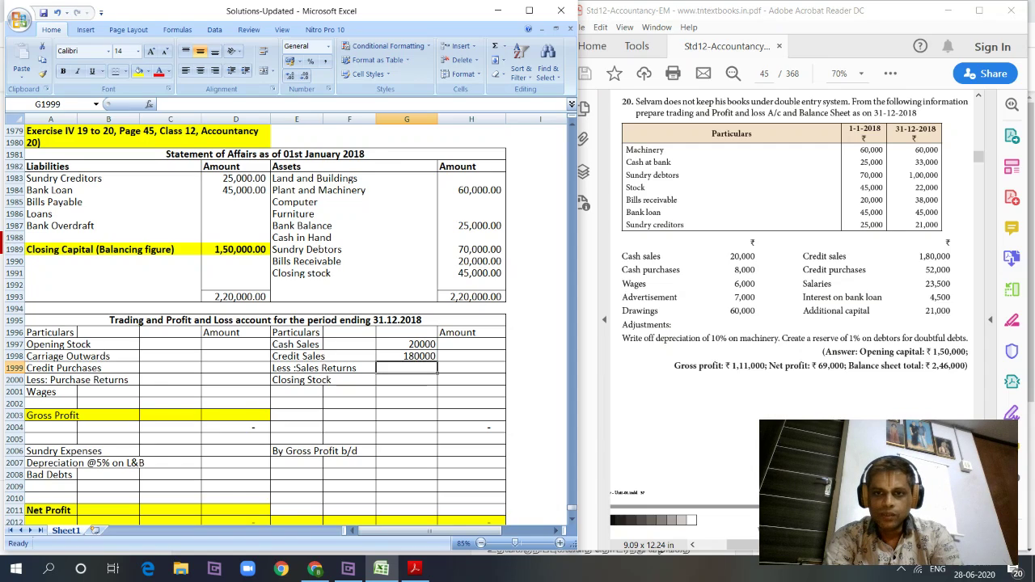
Total the cash and credit sales amounts from G1997 and G1998 in H1999 with a SUM formula
click(472, 368)
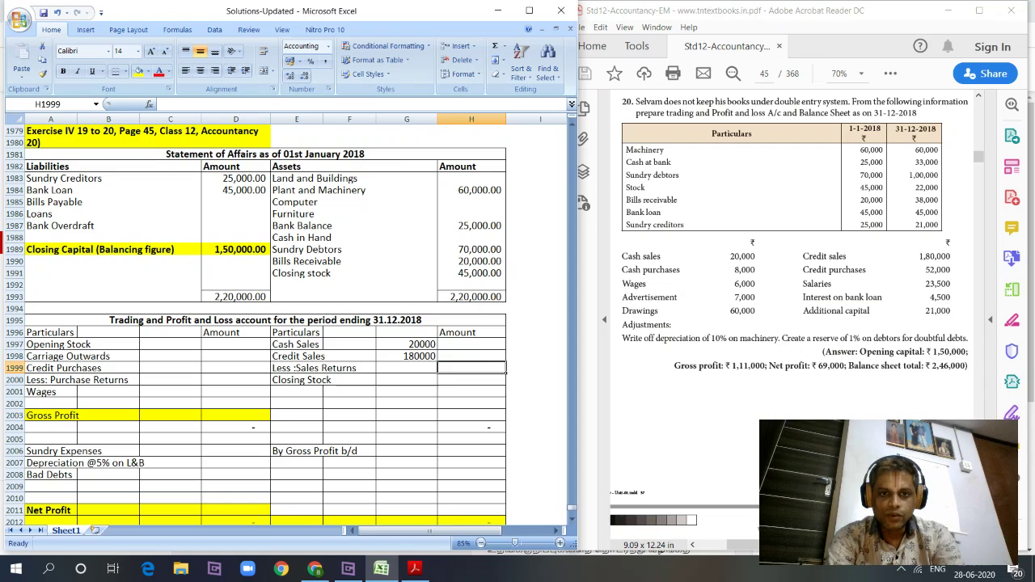
key(alt+equal)
key(Up)
key(Up)
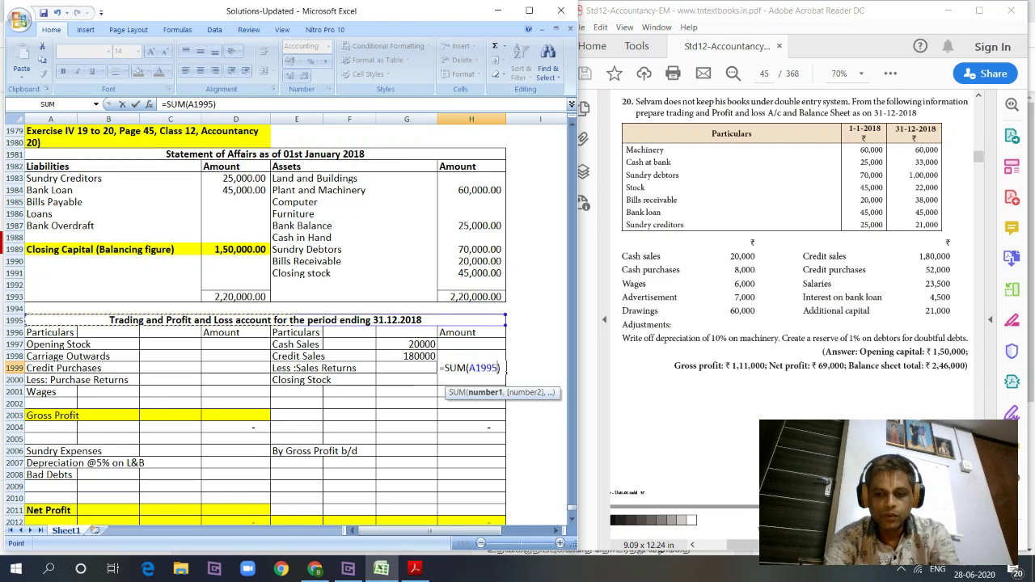
key(Left)
key(shift+Down)
key(Return)
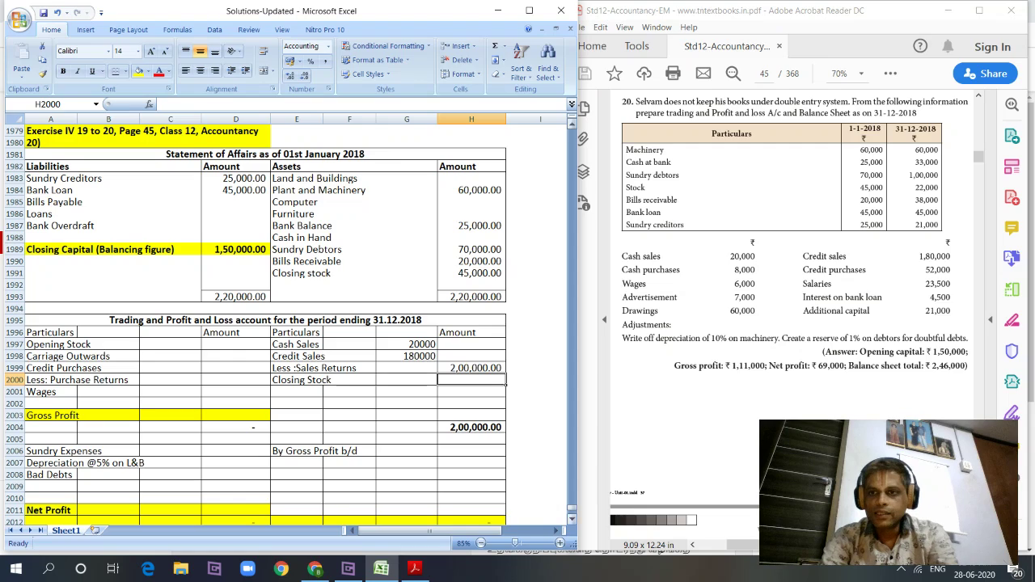
Enter 22000 as the Closing Stock amount in H2000 and 45000 as the Opening Stock amount in D1997
text(22000)
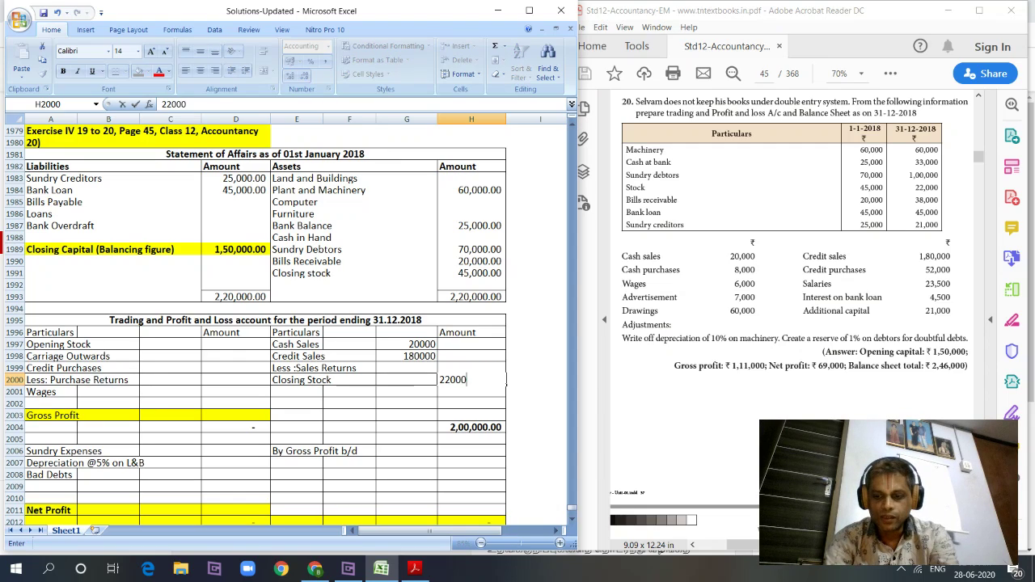
key(Left)
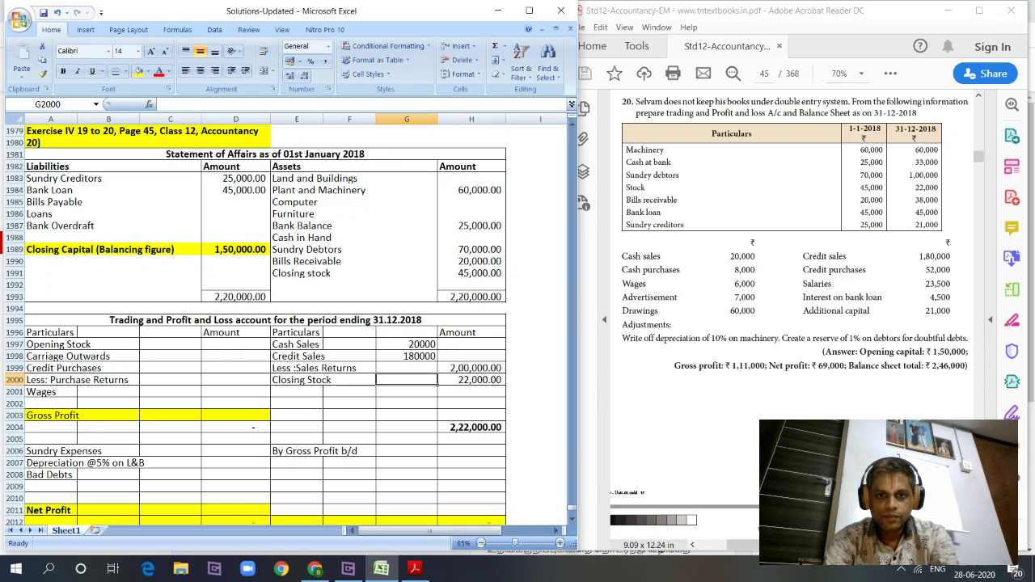
key(Left)
key(Left)
key(Left)
key(Left)
key(Up)
key(Up)
key(Up)
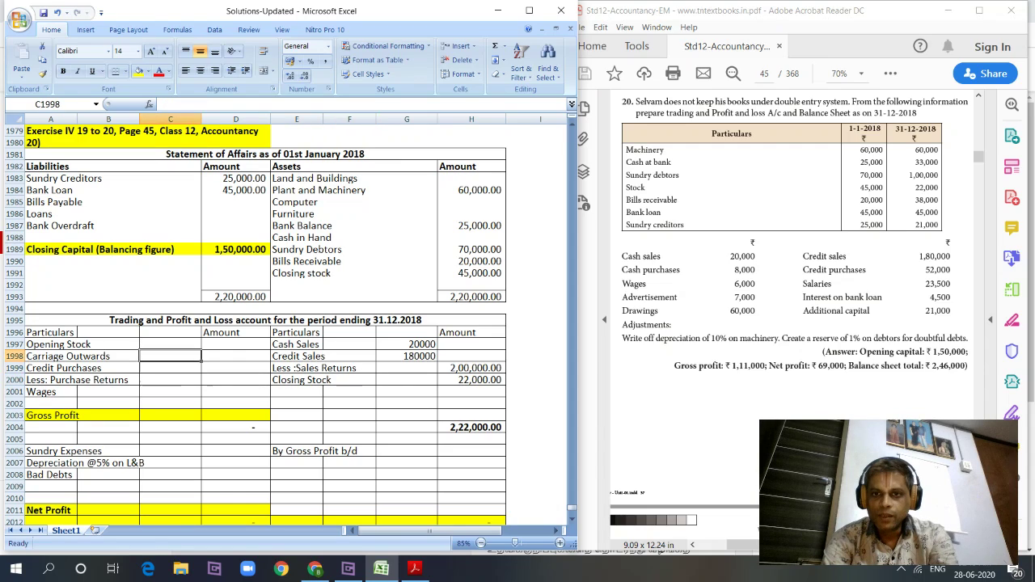
key(Right)
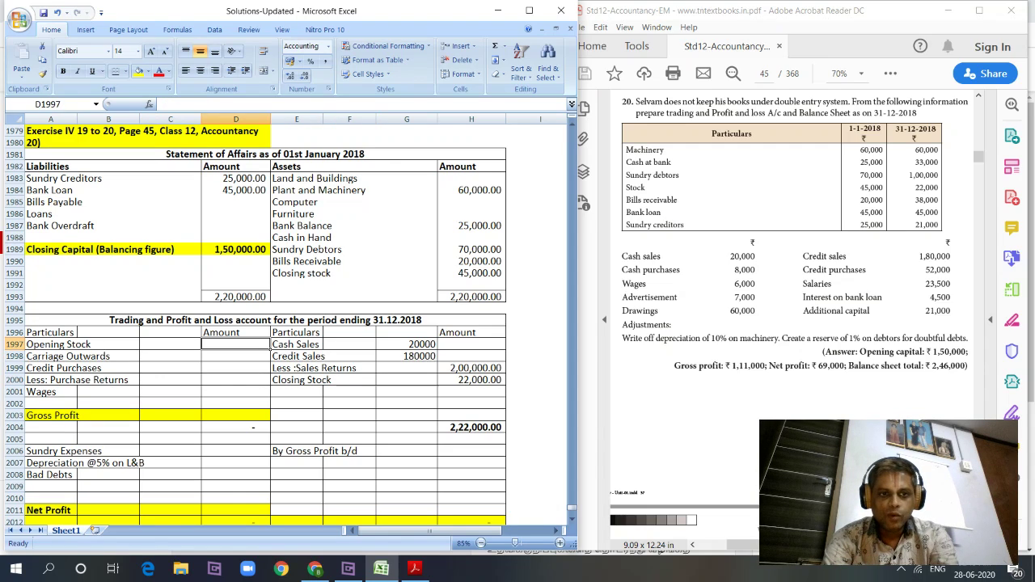
text(45000)
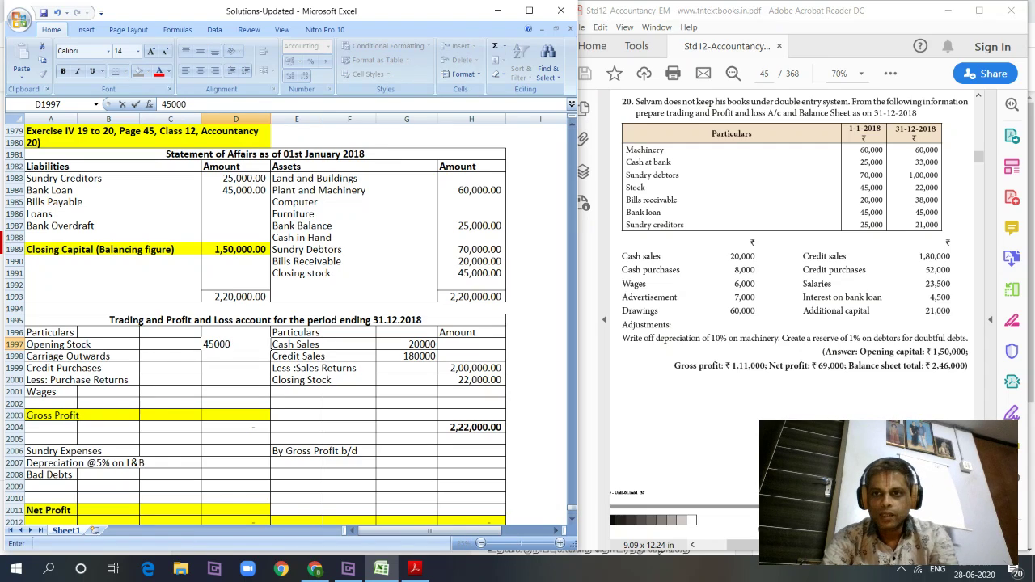
key(Return)
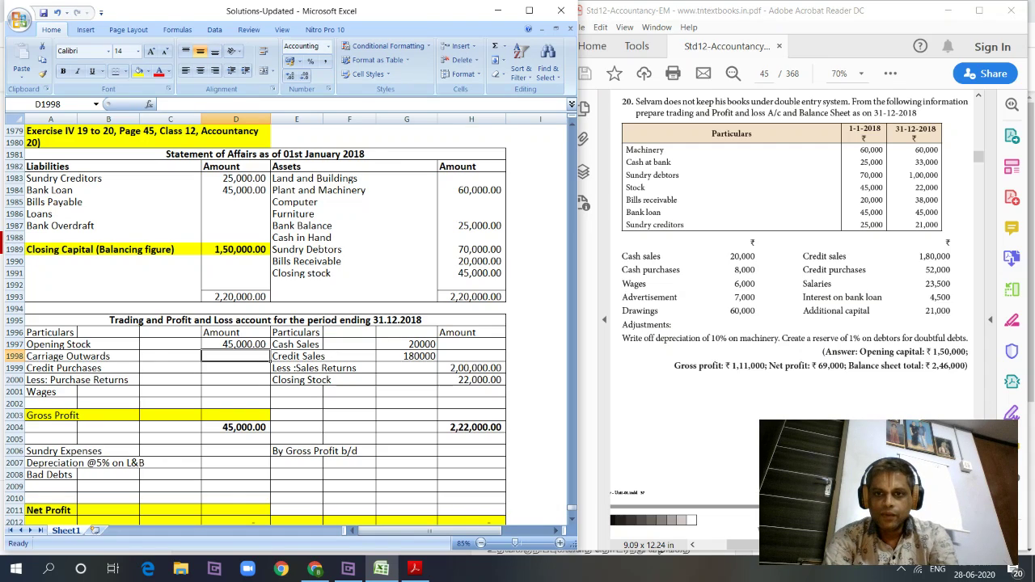
Replace the Carriage Outwards label in A1998 of the Trading account with Cash Purchases
key(Left)
key(Left)
key(Left)
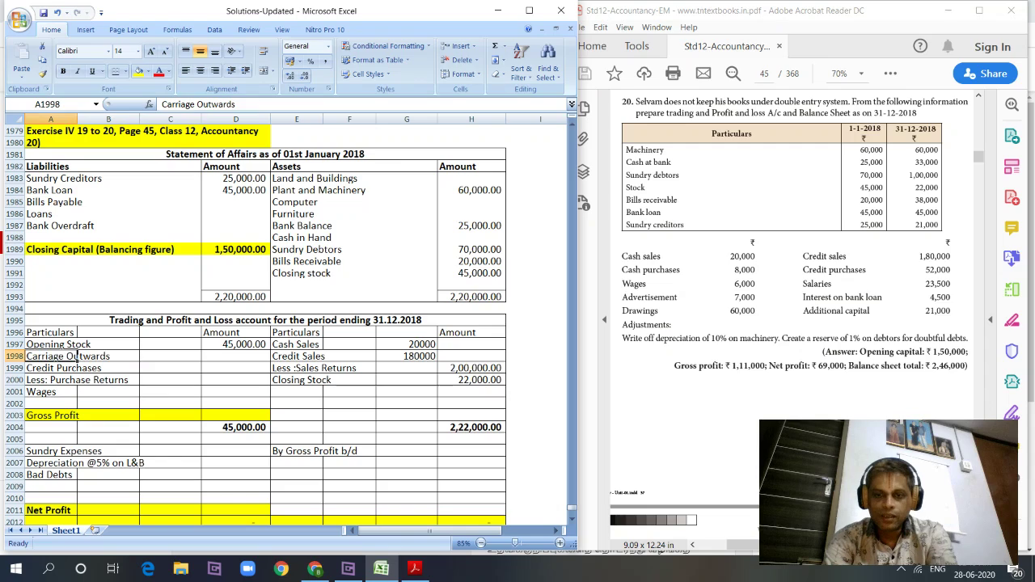
key(Delete)
text(Cash Purchases)
Enter 8000 as the Cash Purchases amount in C1998 and 52000 as the Credit Purchases amount in C1999
key(Right)
key(Right)
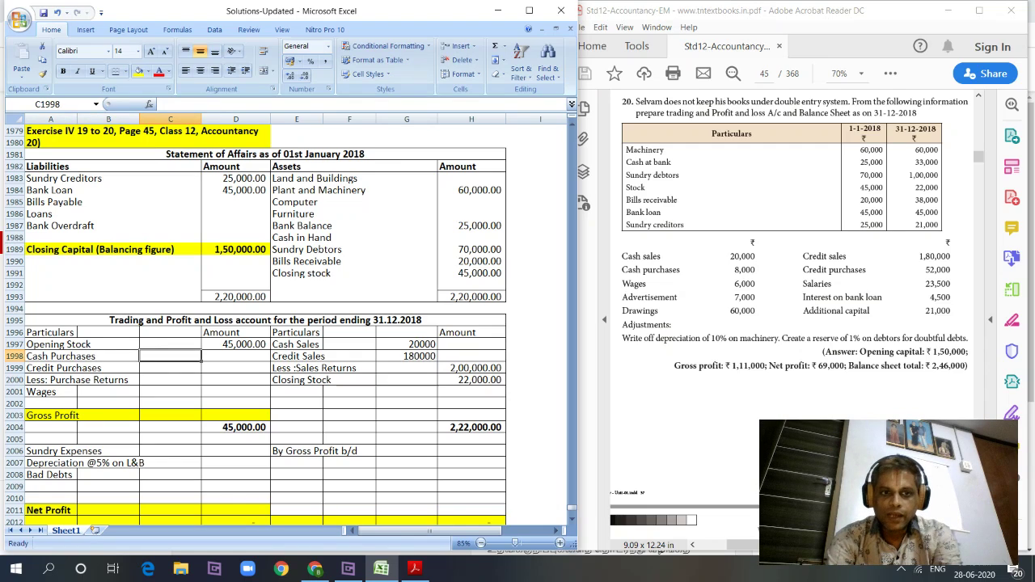
text(8000)
key(Return)
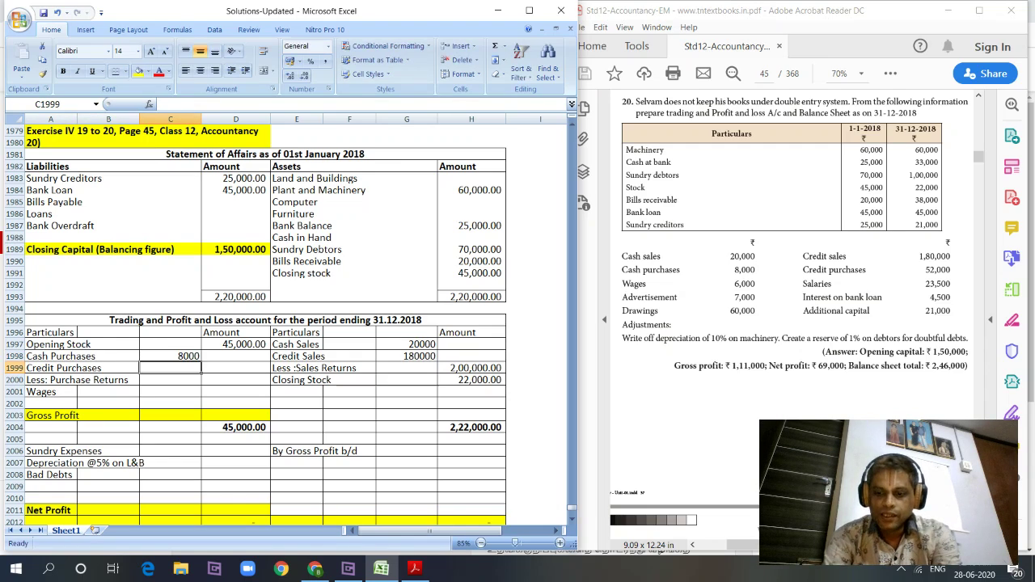
text(52000)
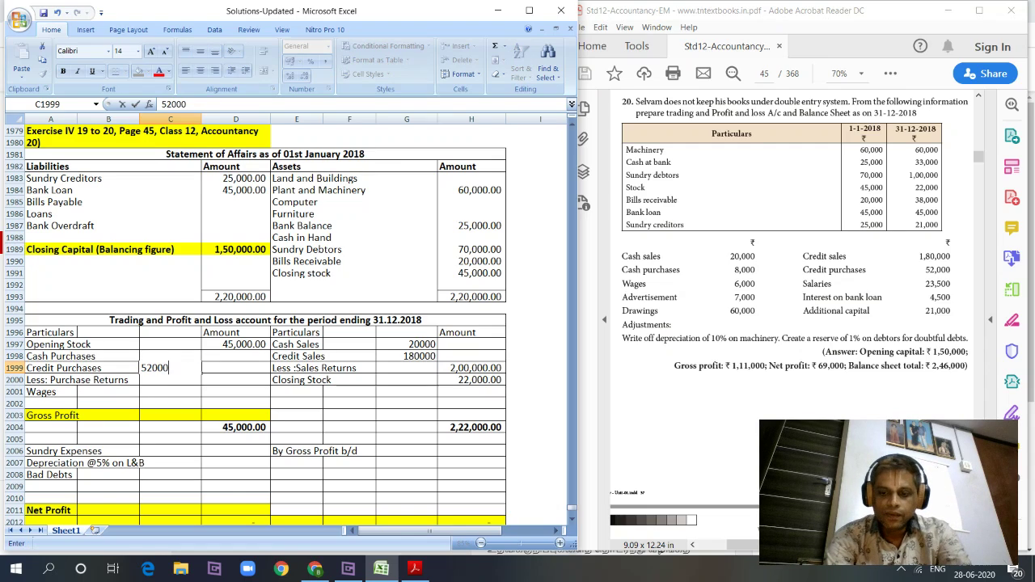
Total the purchases in D2000 with =SUM(C1998:C1999) and enter 6000 as the Wages amount in D2001
key(Right)
key(Down)
key(alt+equal)
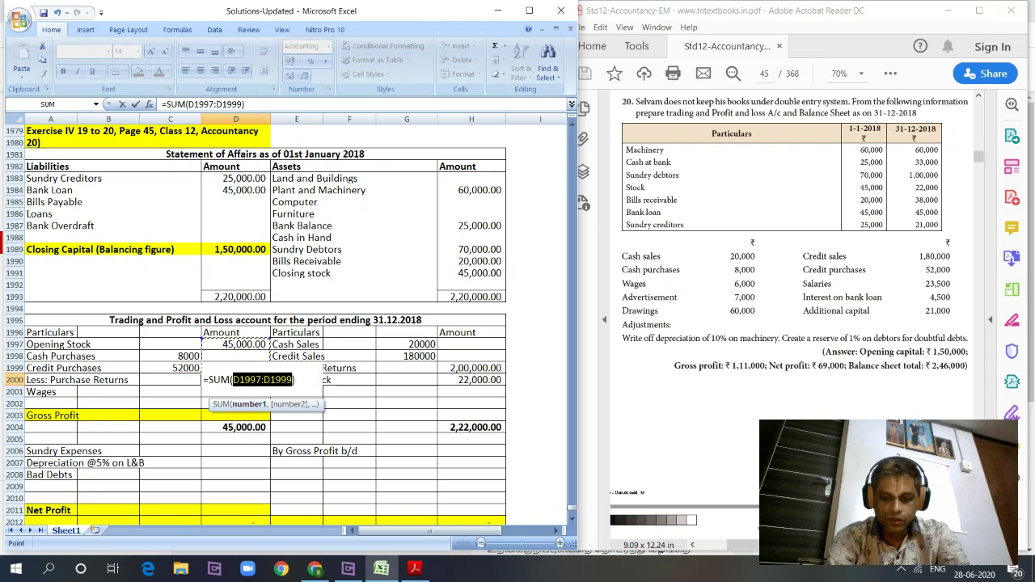
drag(185, 356, 194, 370)
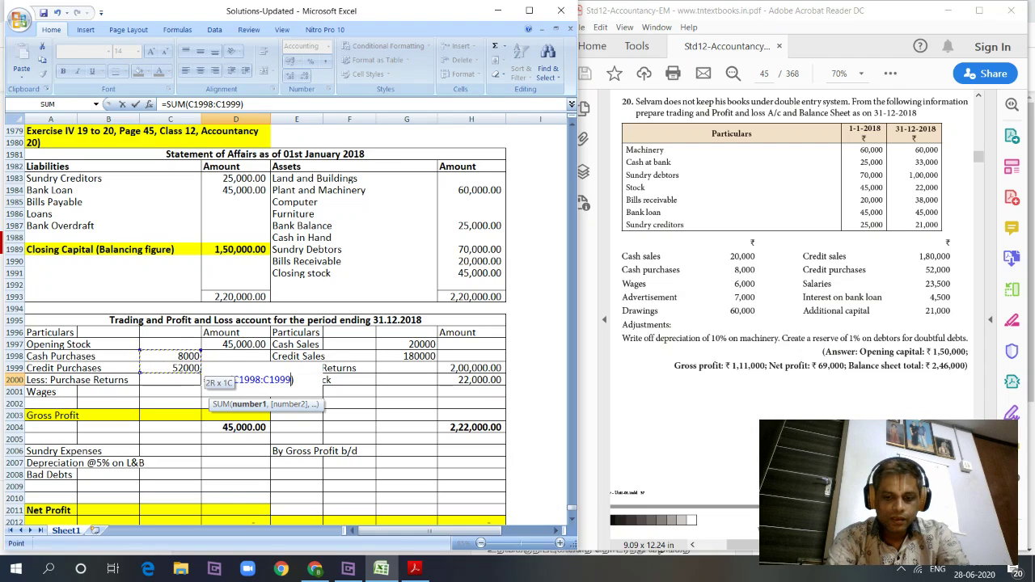
key(Return)
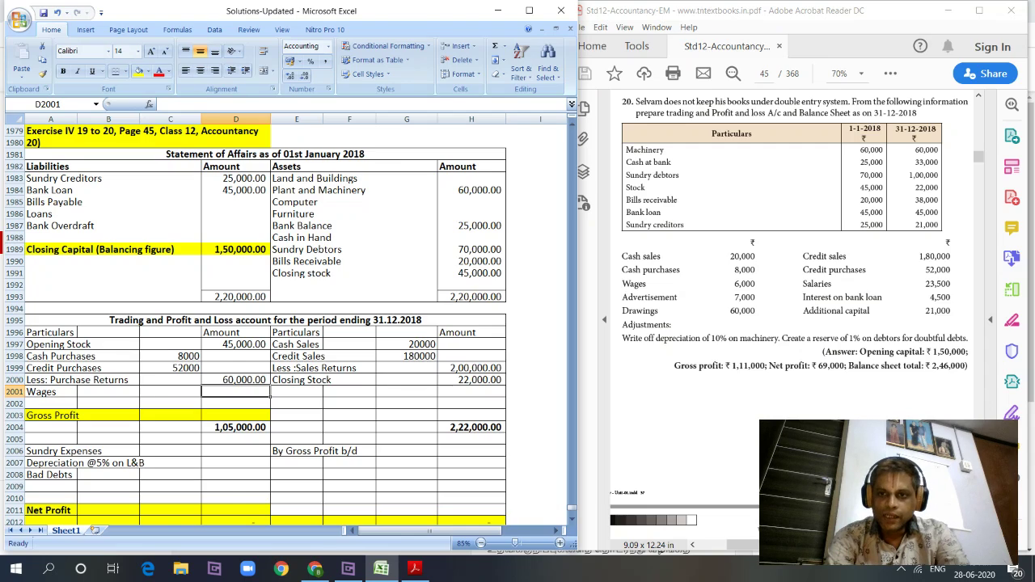
text(6000)
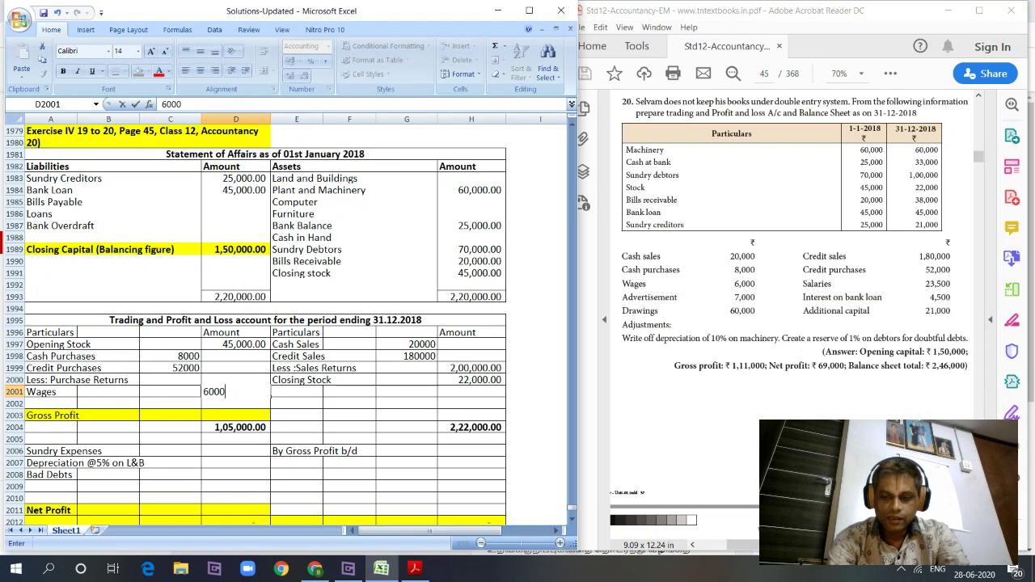
key(Return)
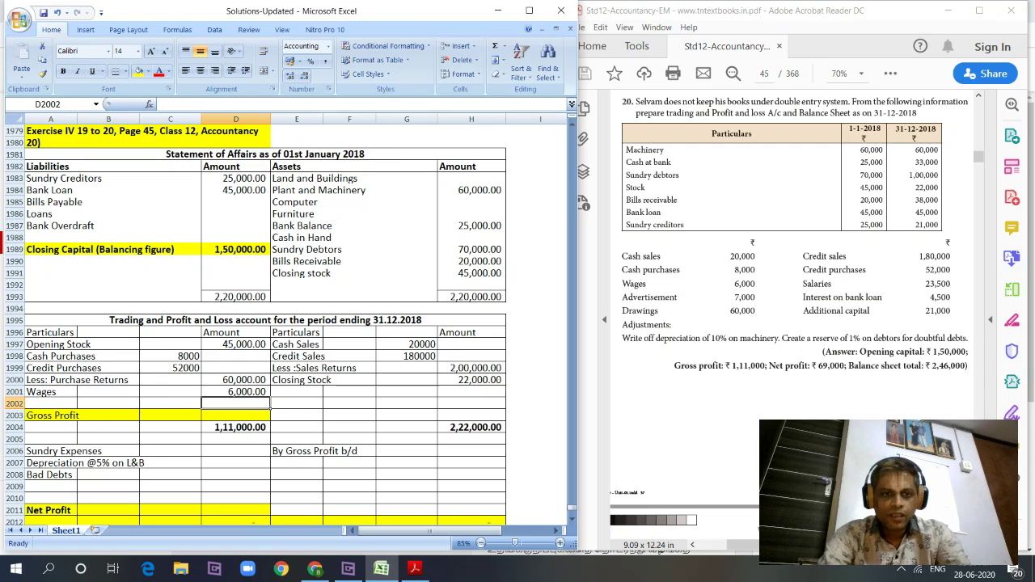
click(267, 415)
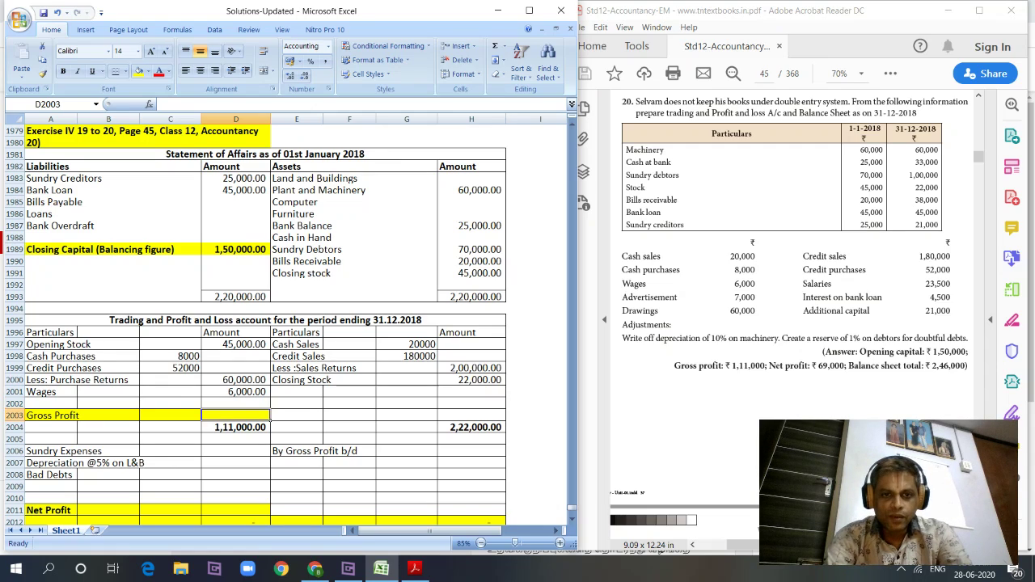
text(=2)
text(220)
key(BackSpace)
text(2000-111)
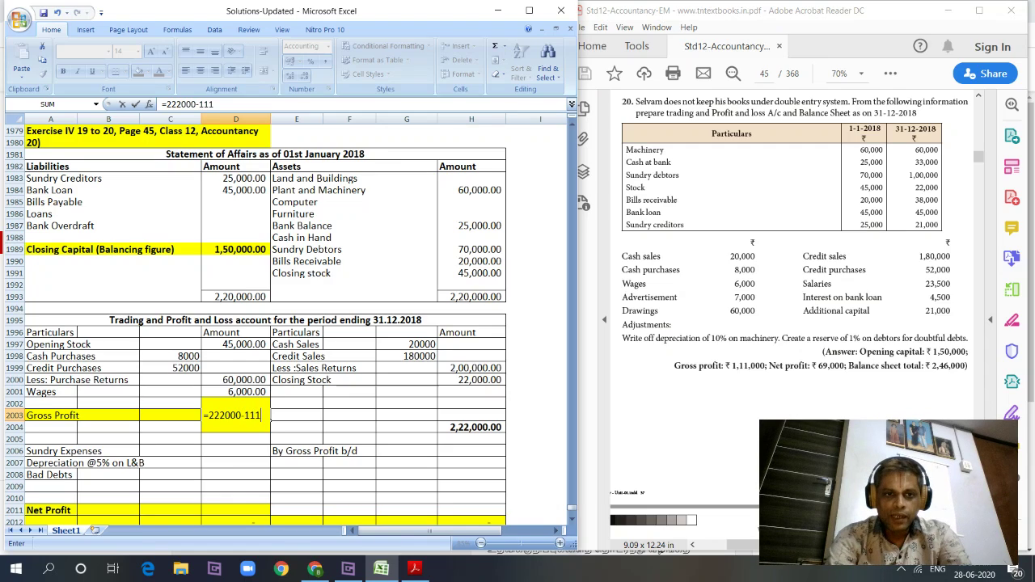
text(000)
key(Return)
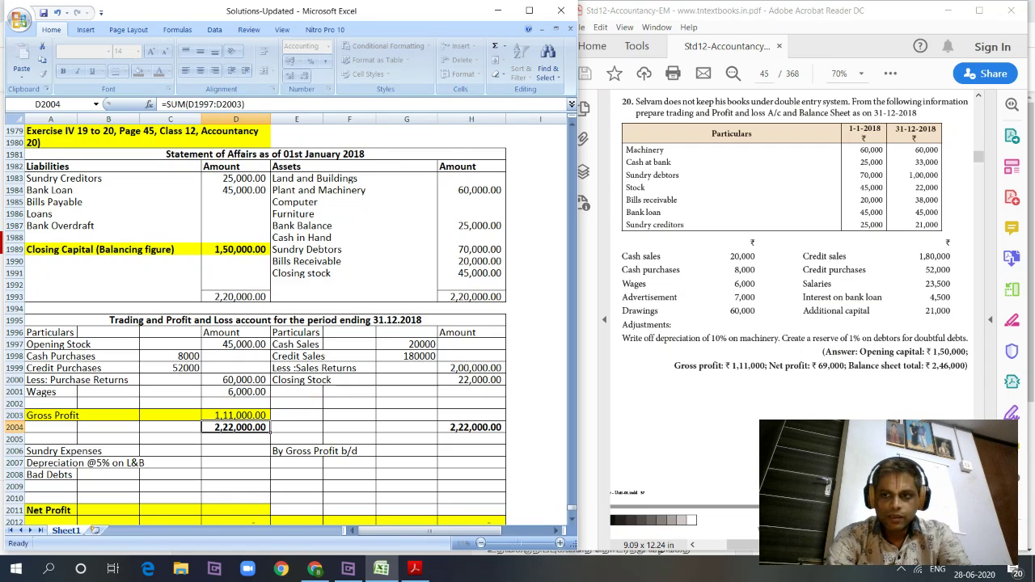
Enter 111000 as the By Gross Profit b/d amount in H2006 of the Profit and Loss section
key(Down)
key(Down)
key(Down)
key(Up)
key(Right)
key(Right)
key(Right)
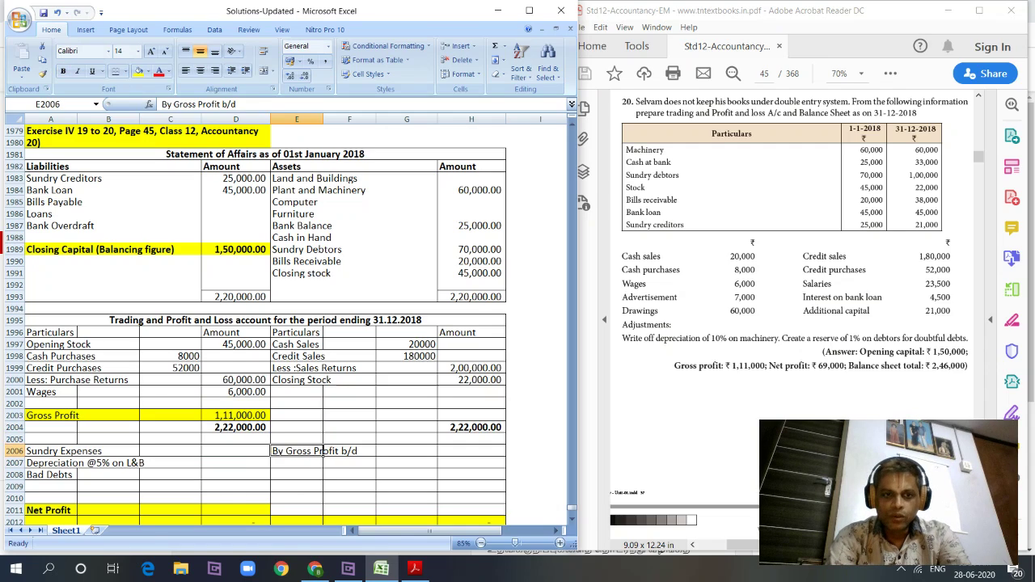
text(111000)
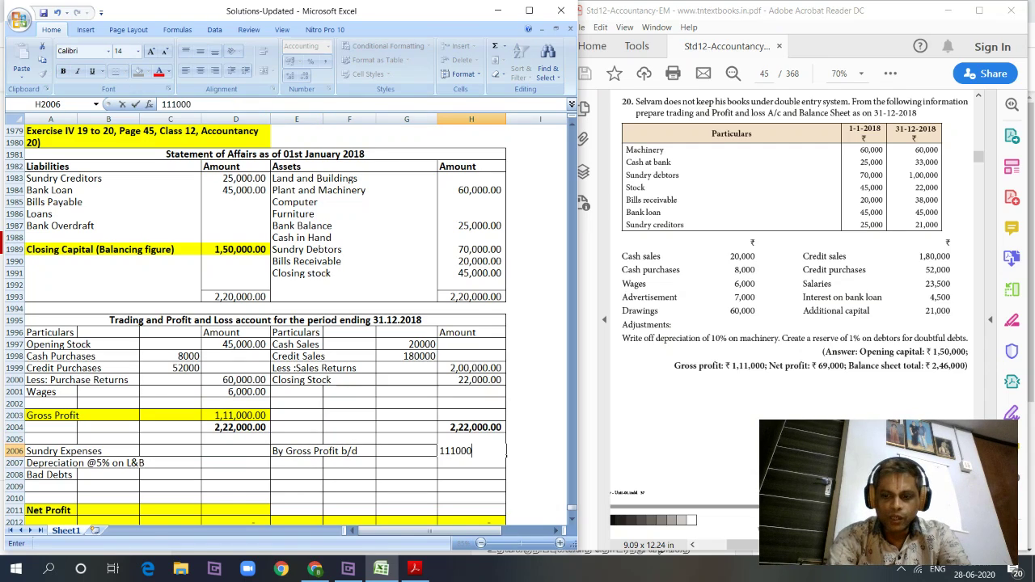
key(Left)
Replace the Sundry Expenses label in A2006 with Advertisement and enter 7000 as its amount in D2006
key(Left)
key(Left)
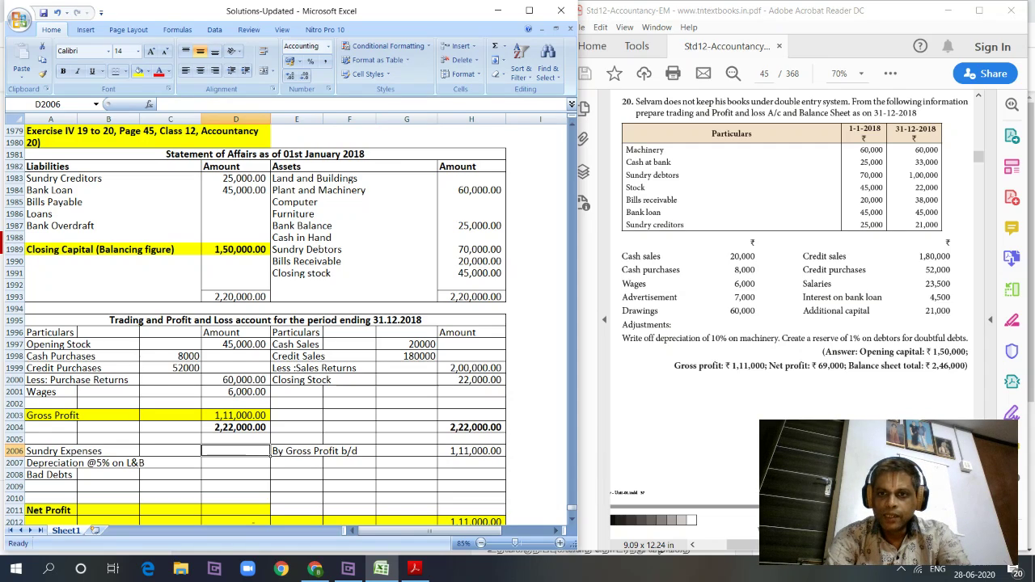
key(Left)
key(Left)
key(Left)
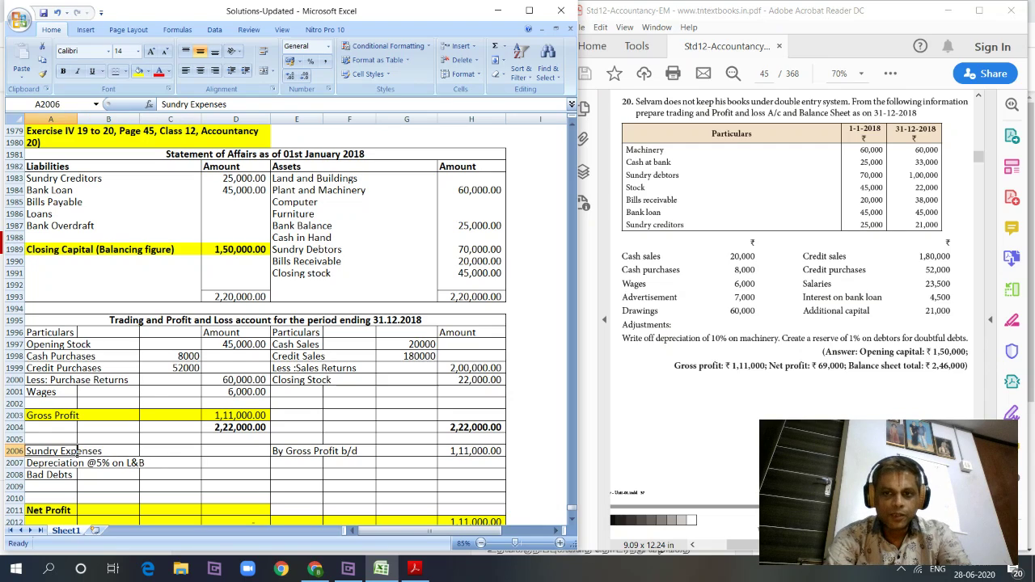
text(Advertis)
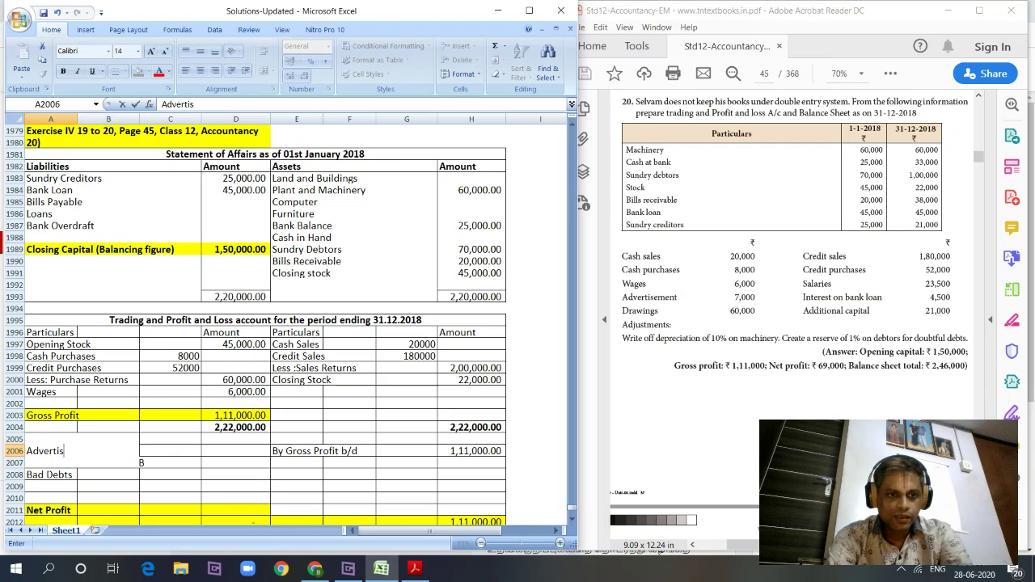
text(ement)
key(Right)
key(Right)
key(Right)
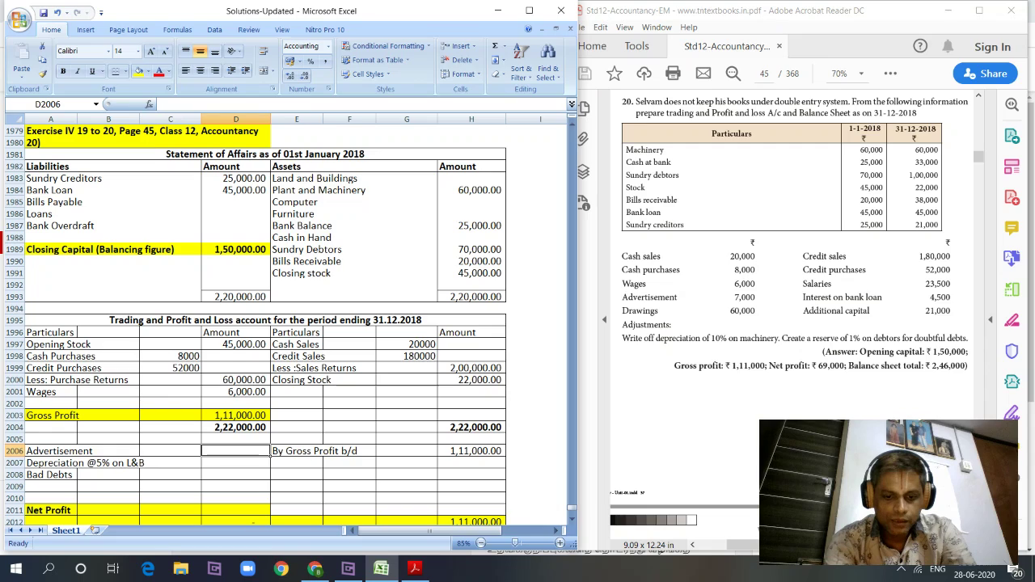
text(7000)
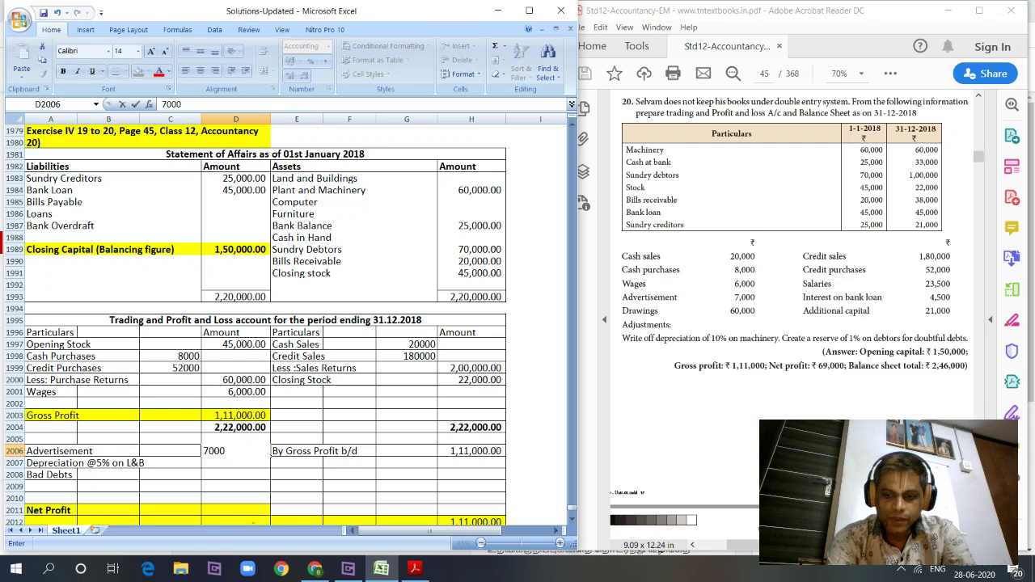
key(Return)
Replace the depreciation label in A2007 with Interest on Bank loan and enter 4500 as its amount in D2007
key(Left)
key(Left)
key(Left)
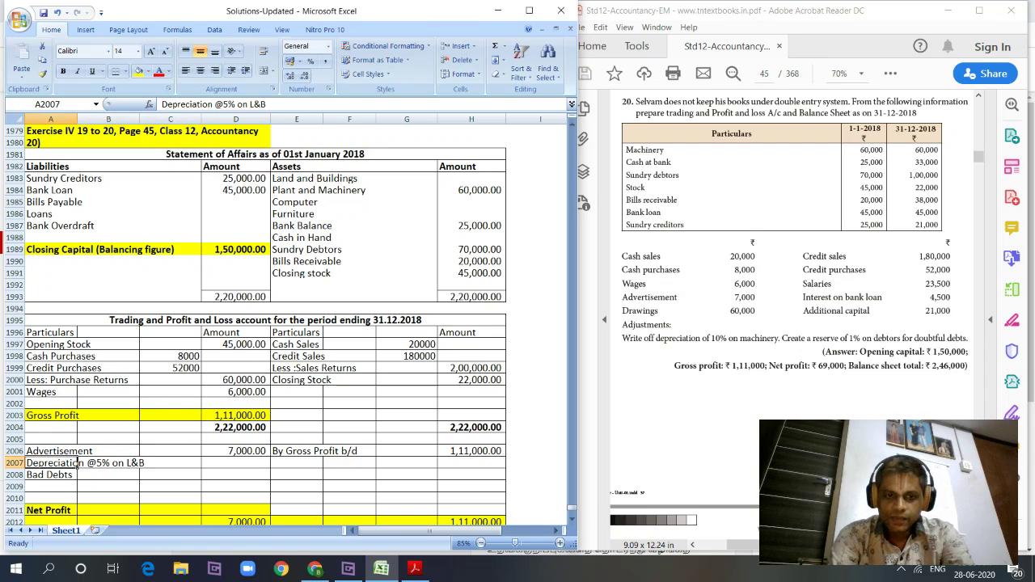
text(Interest on )
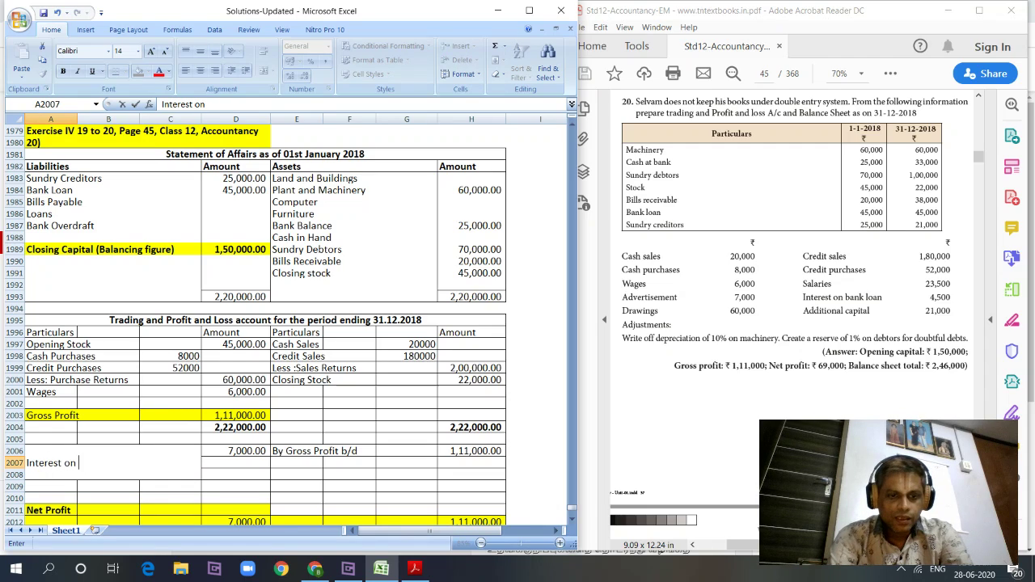
text(Bank loan)
click(170, 462)
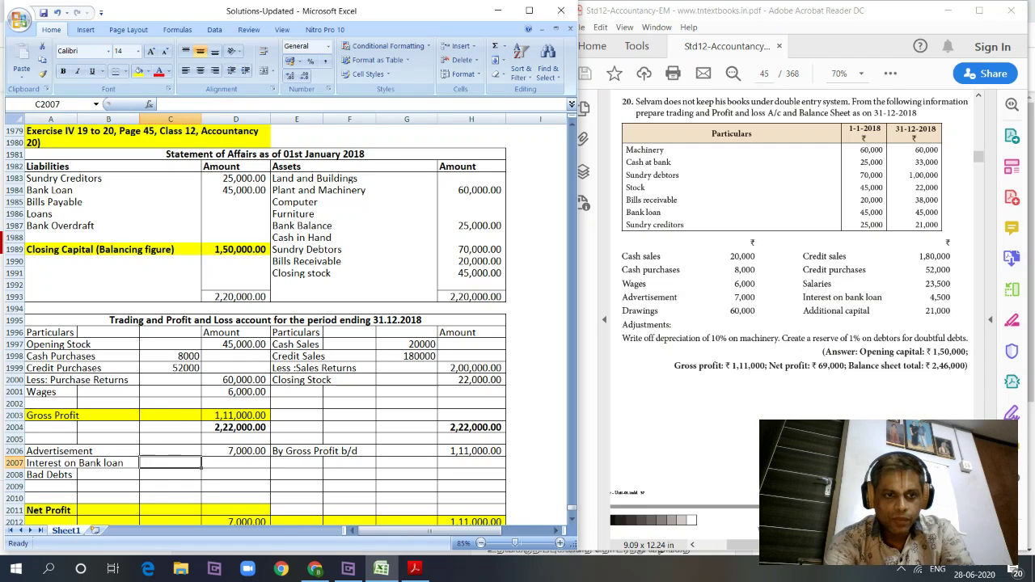
click(236, 462)
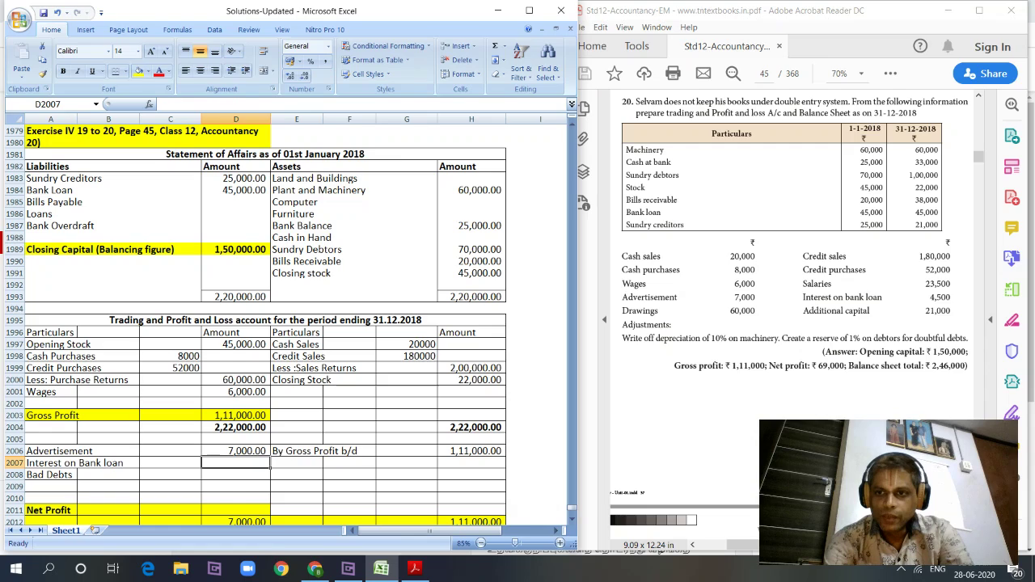
text(4500)
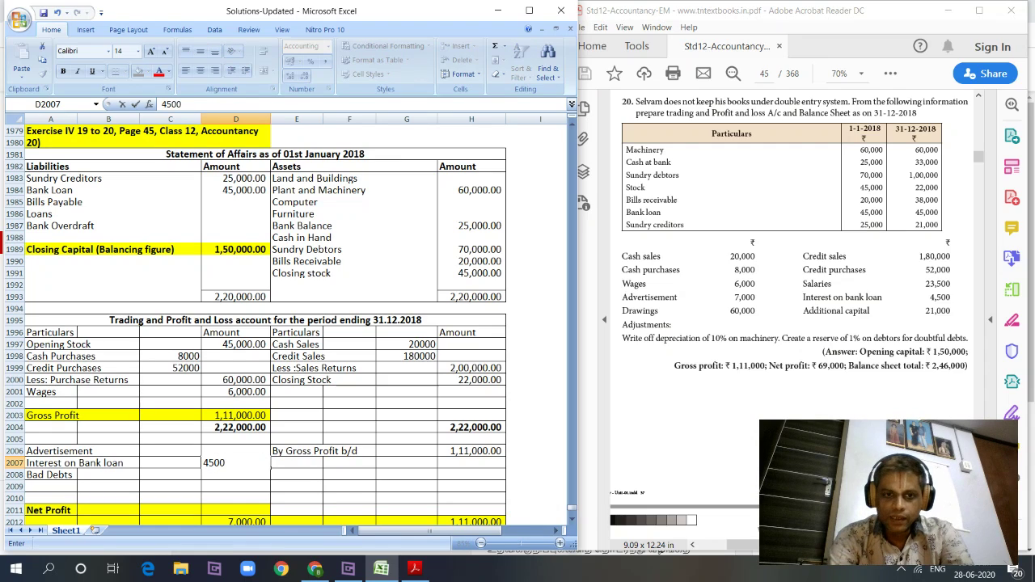
key(Return)
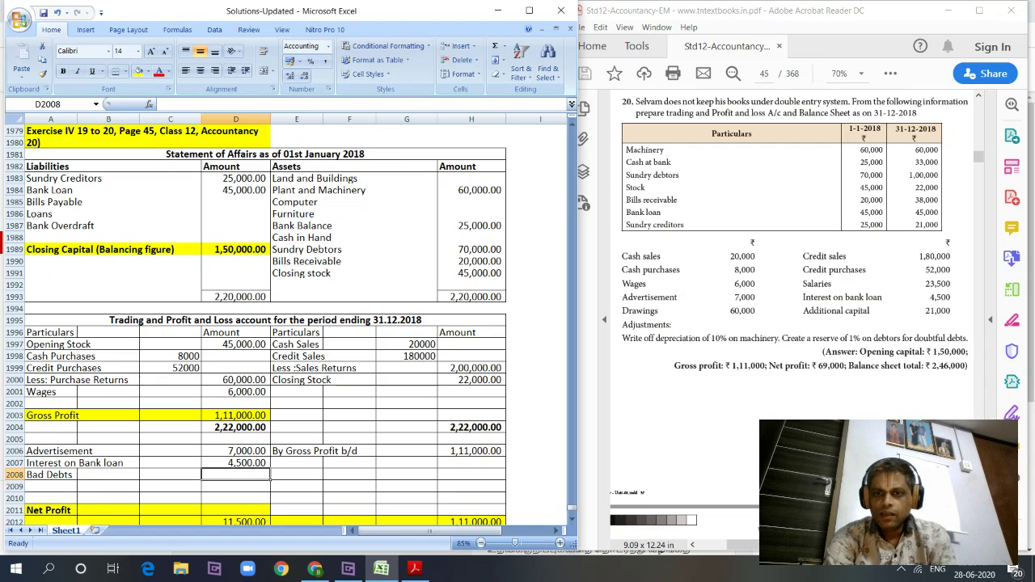
Replace the Bad Debts label in A2008 with Salaries and enter 23500 as its amount in D2008
key(Left)
key(Left)
key(Left)
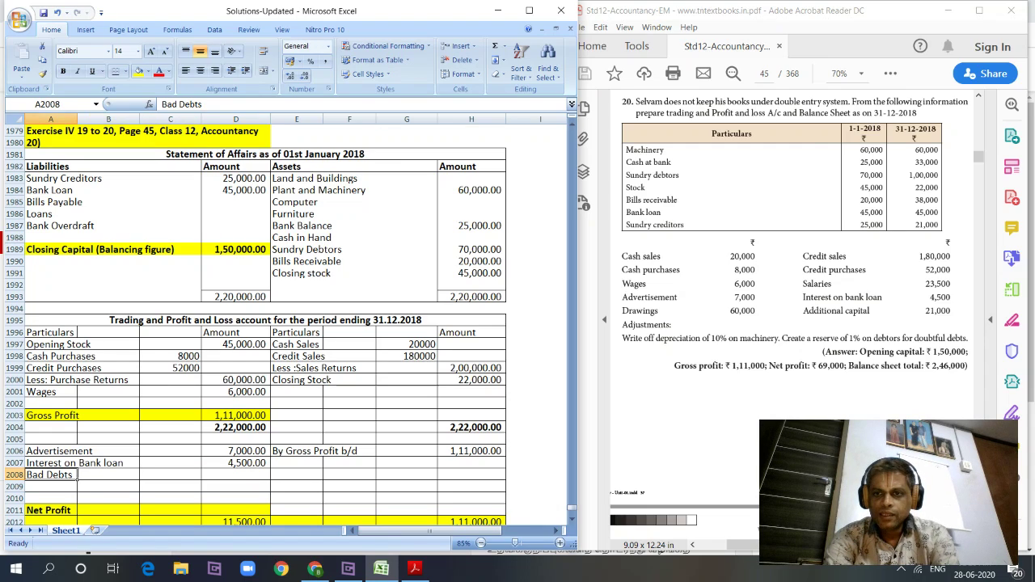
text(Salaries)
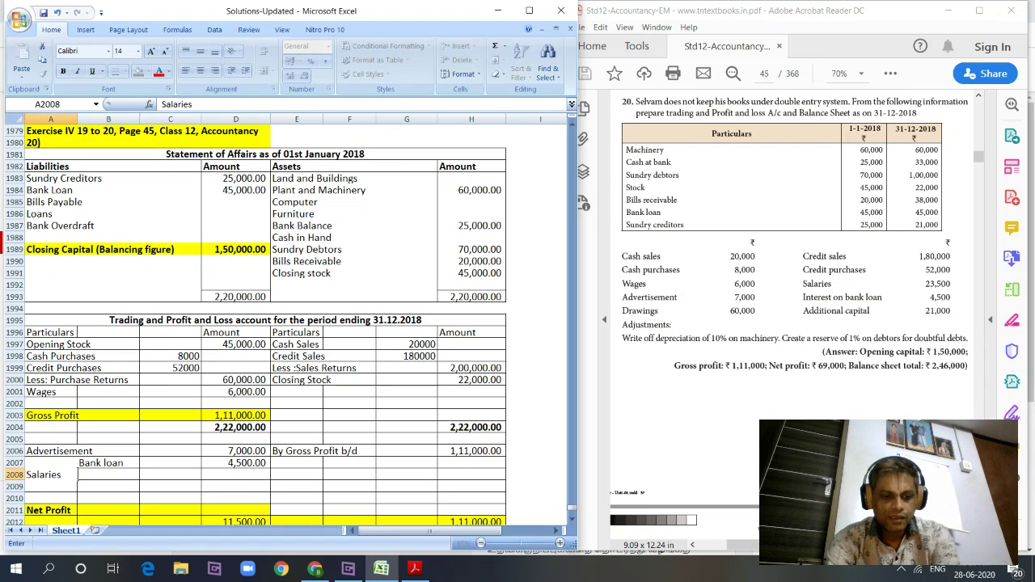
key(Right)
key(Right)
key(Right)
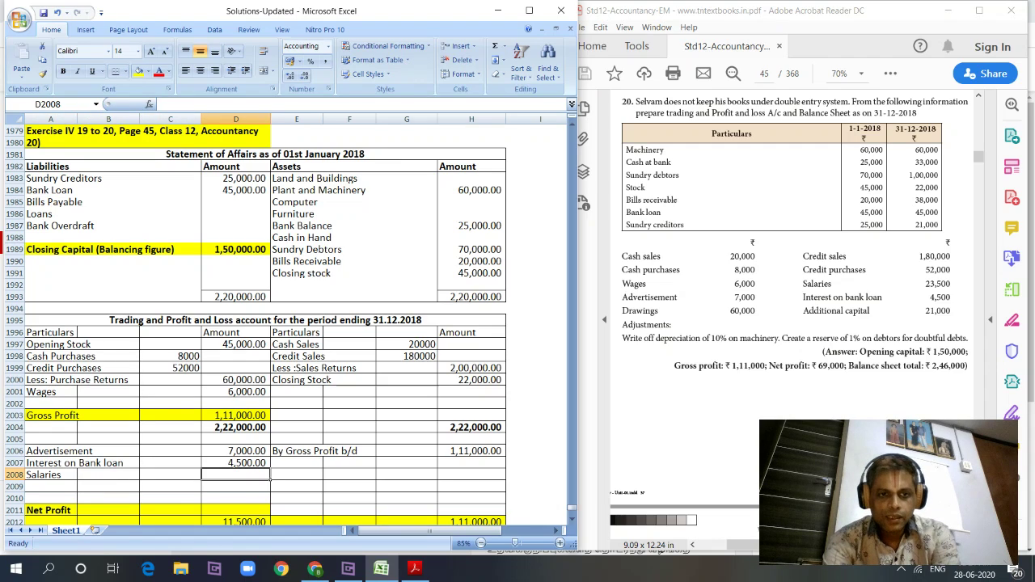
text(23500)
key(Return)
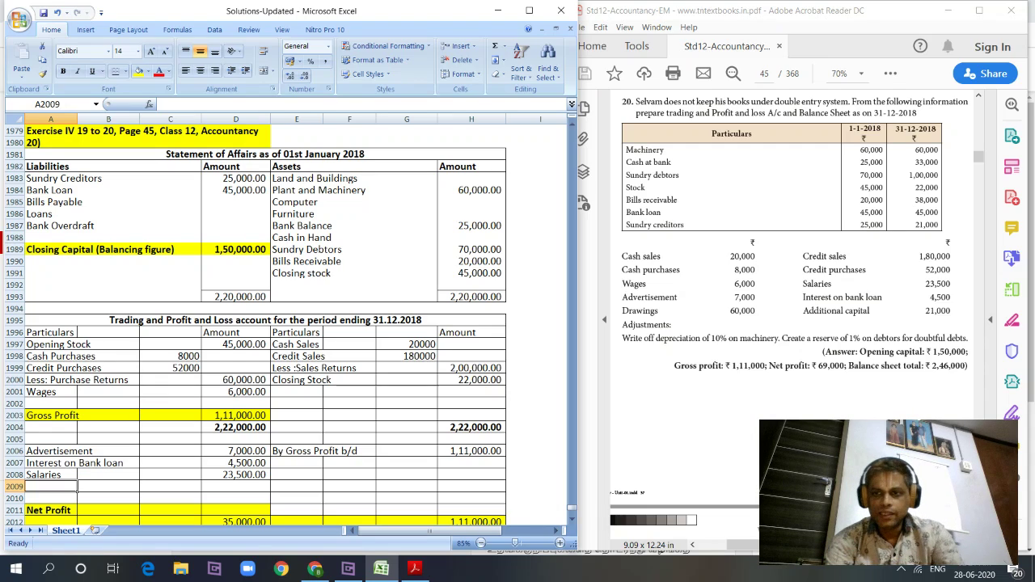
text(Depr)
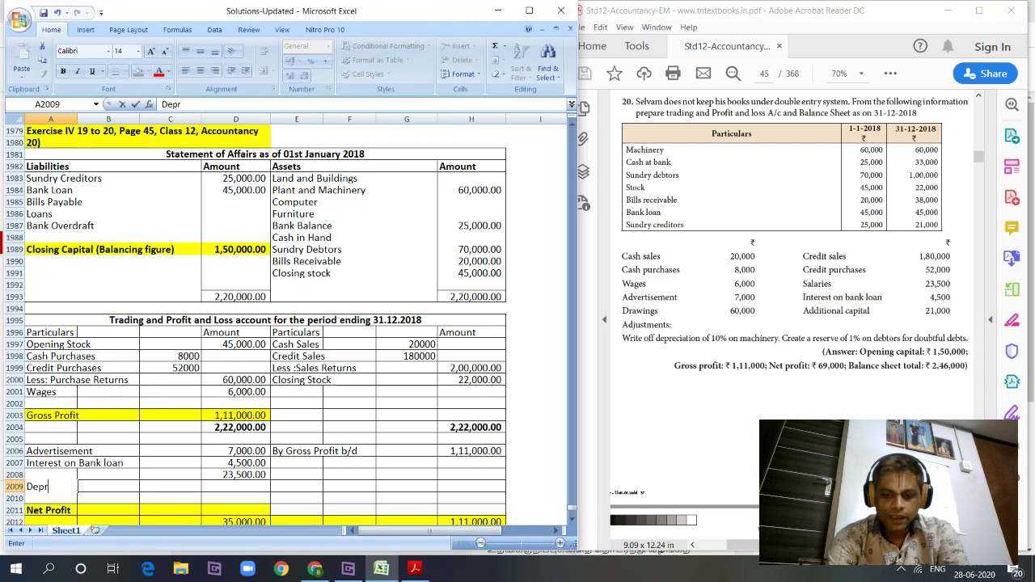
text(eciation @10)
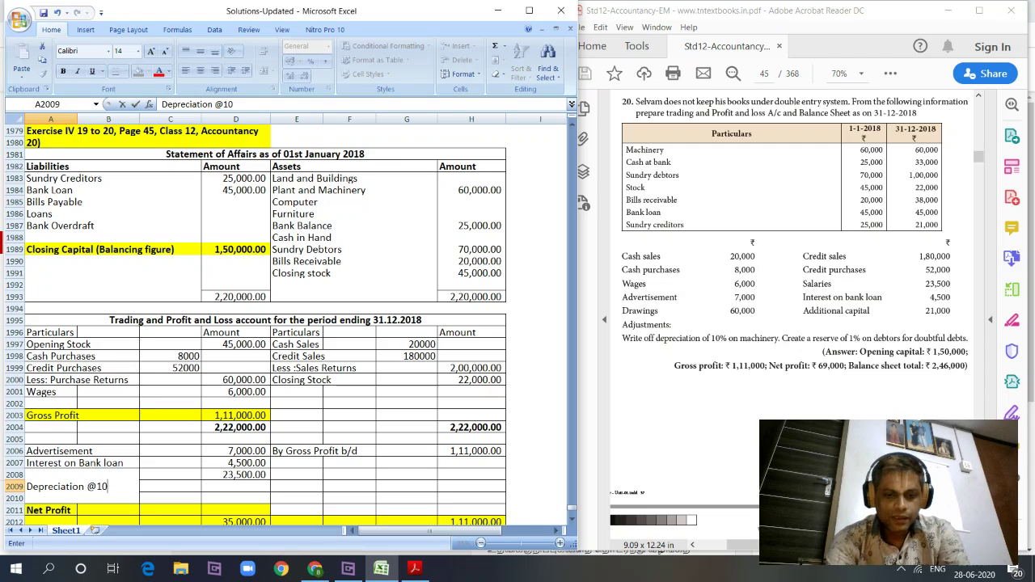
text(% on Machiner)
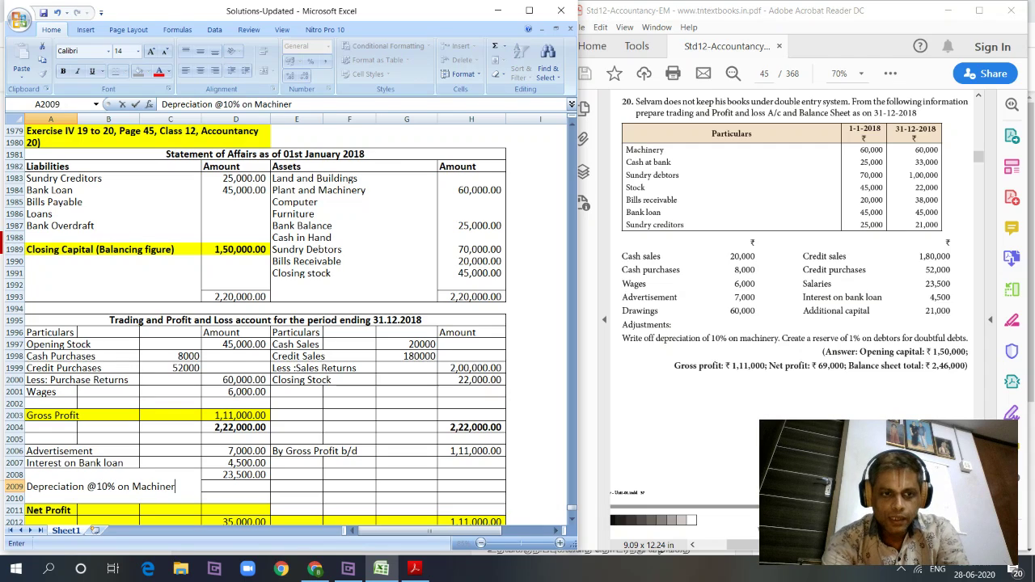
text(y)
key(Tab)
key(Tab)
key(Tab)
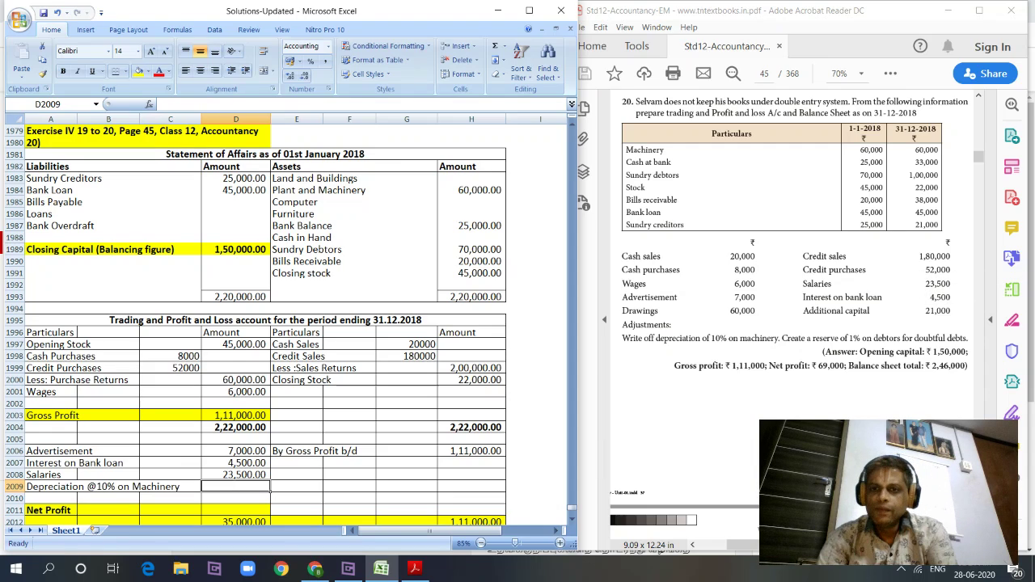
text(=)
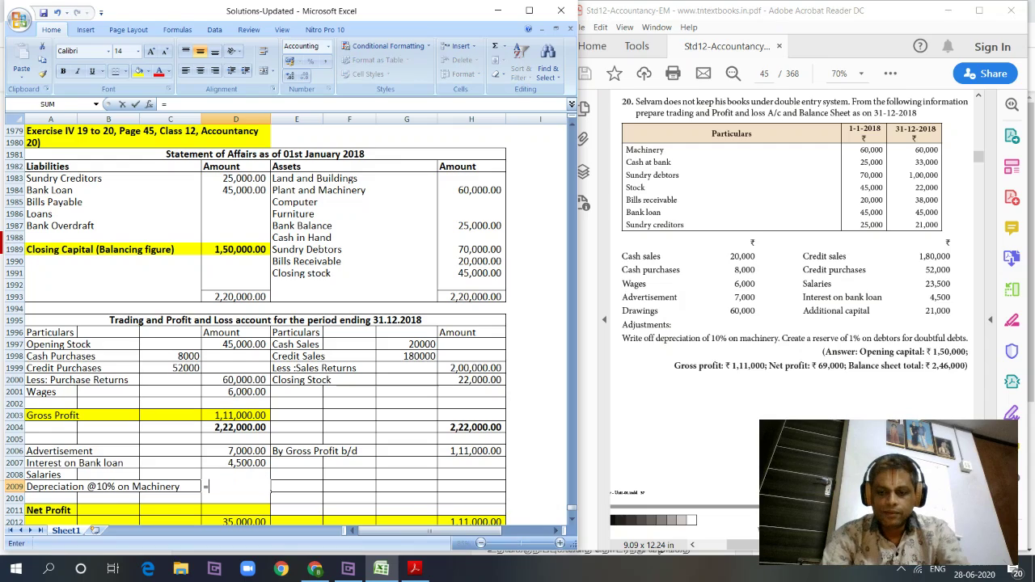
text(60000*10%)
key(Return)
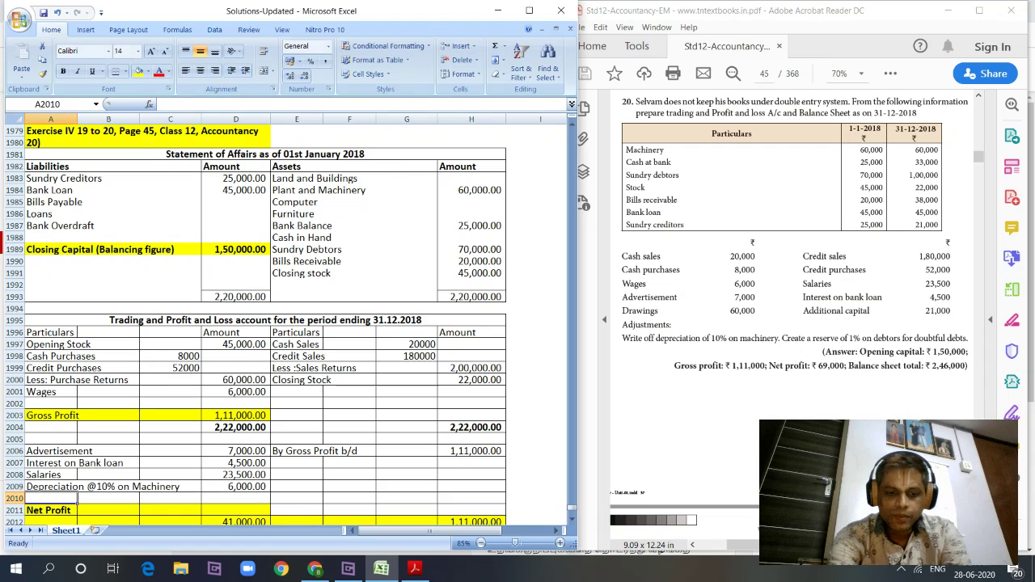
Enter the label Bad Debts @1% of debtors in A2010 of the Profit and Loss section
text(Bad Debts)
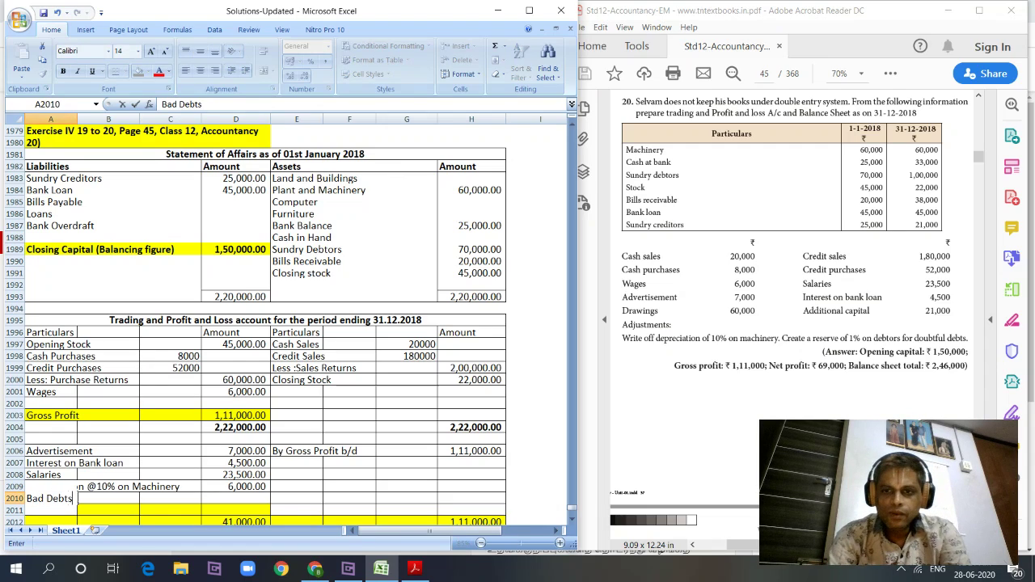
key(Tab)
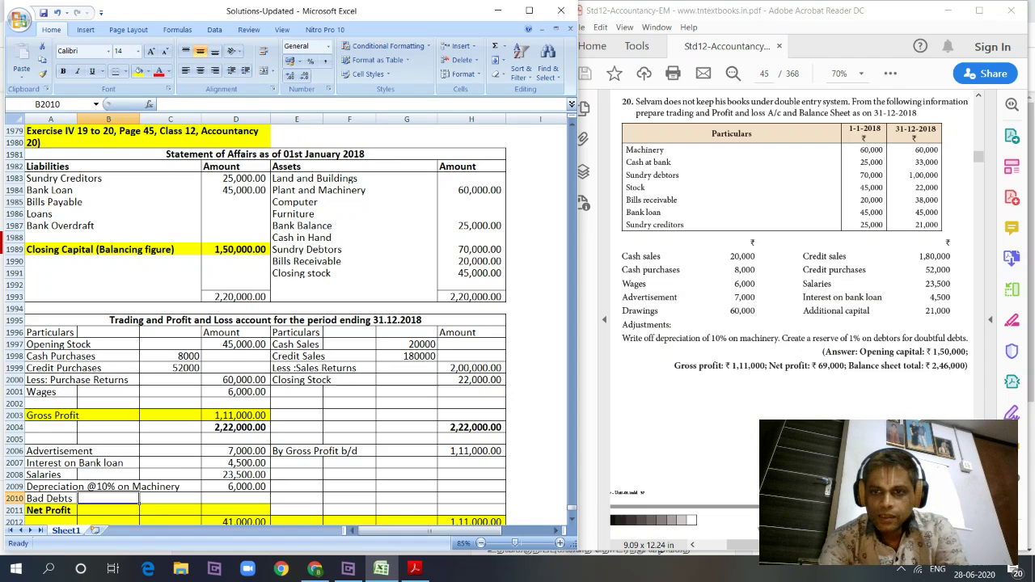
click(51, 498)
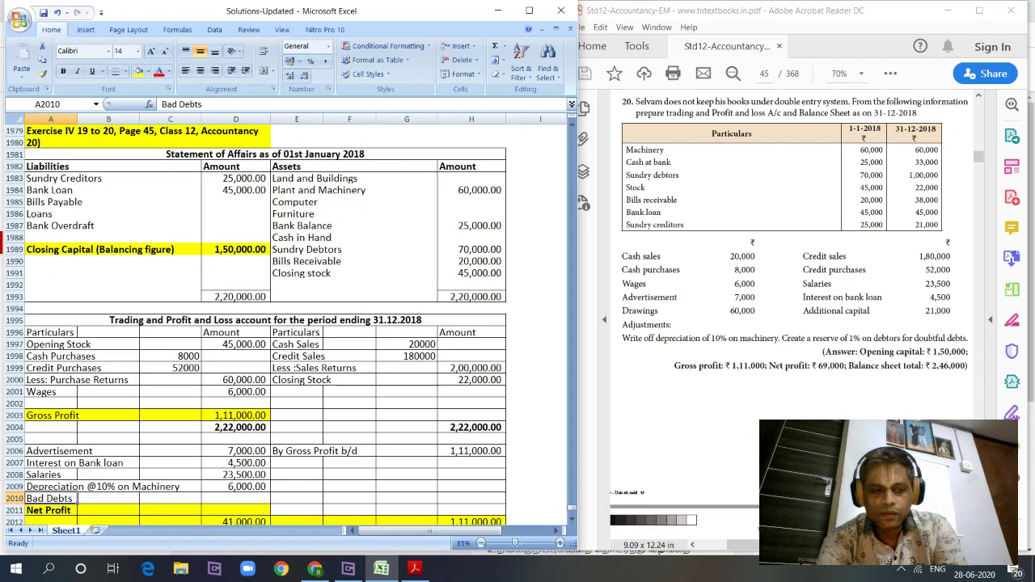
double_click(77, 499)
text(@)
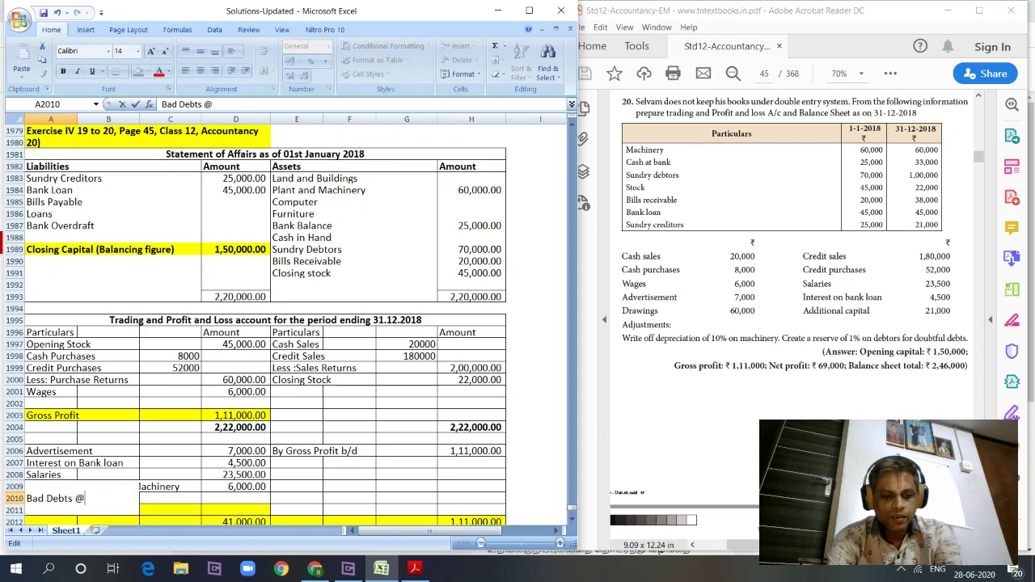
text(1% of)
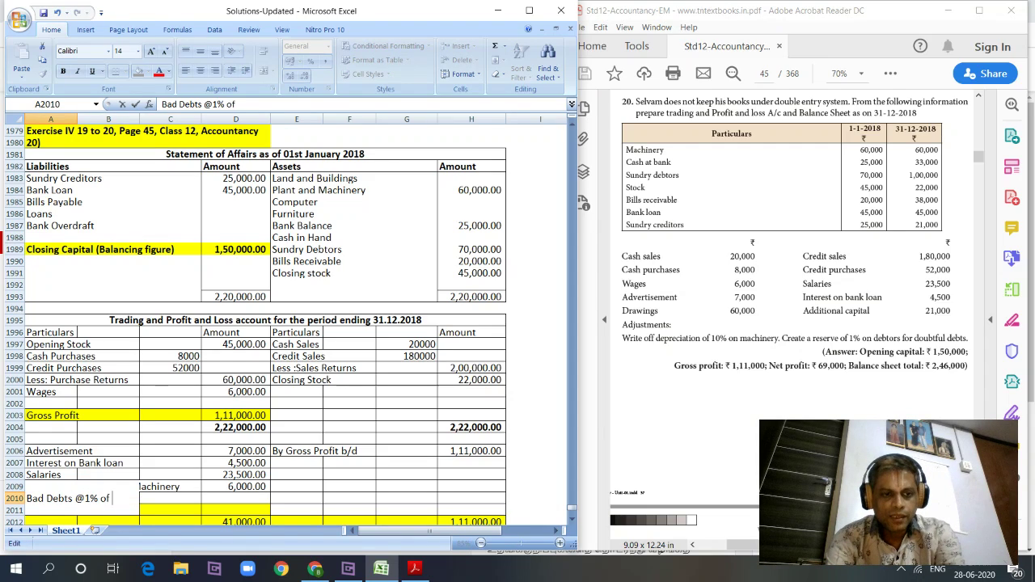
text( debtors)
Calculate the bad debts amount in D2010 with the formula =100000*1%
key(Tab)
key(Tab)
key(Tab)
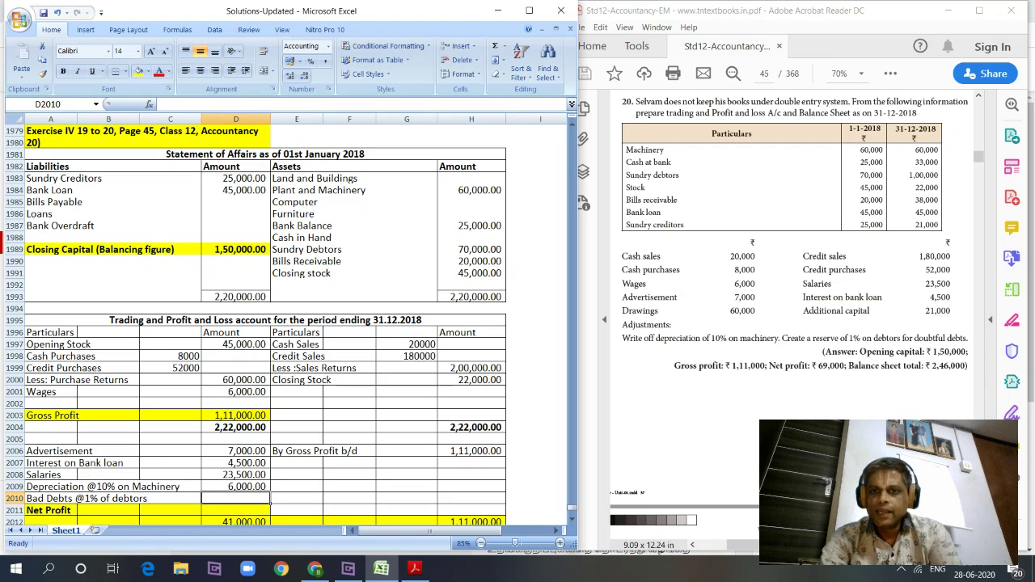
text(=100)
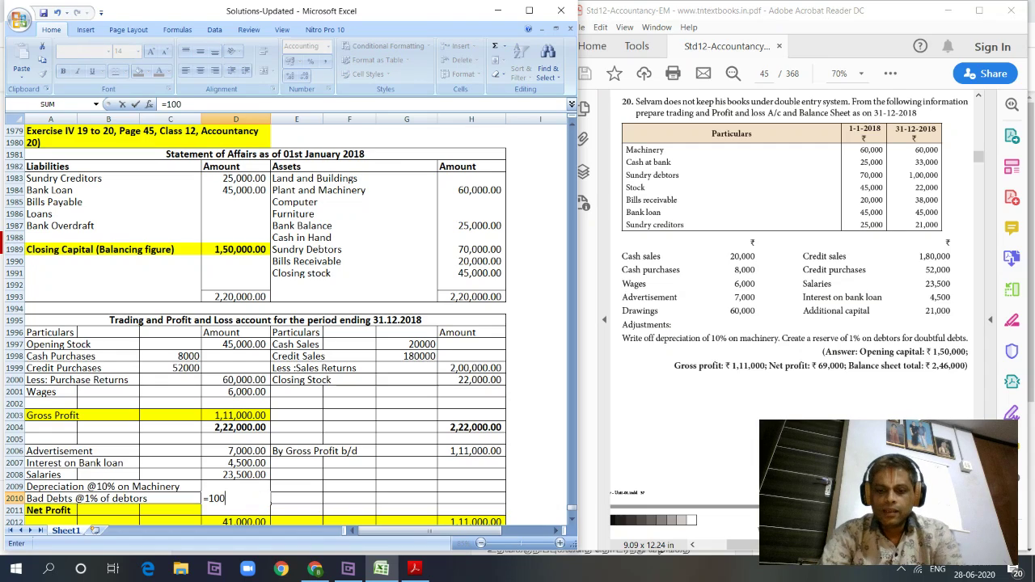
text(000*1%)
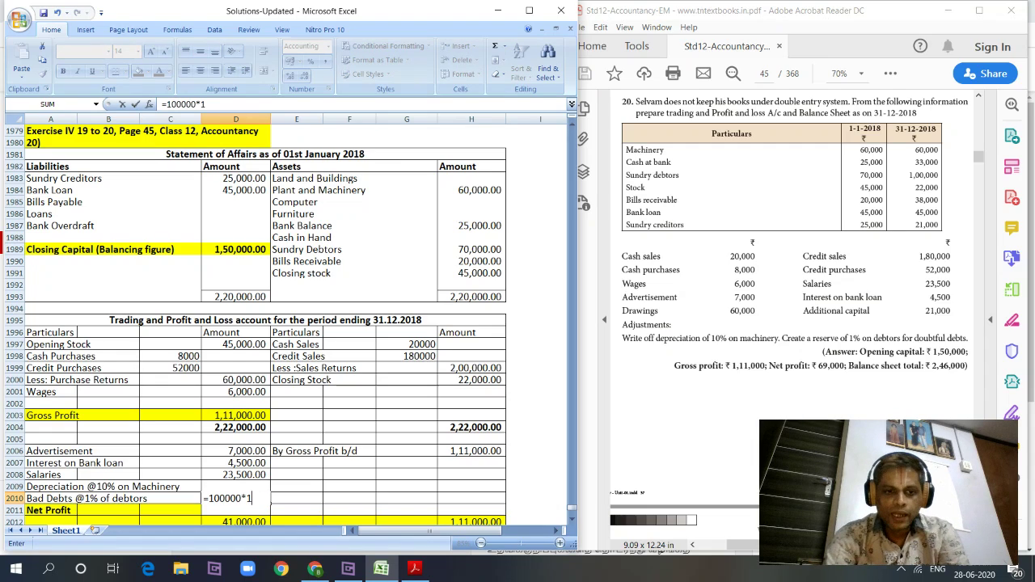
click(77, 510)
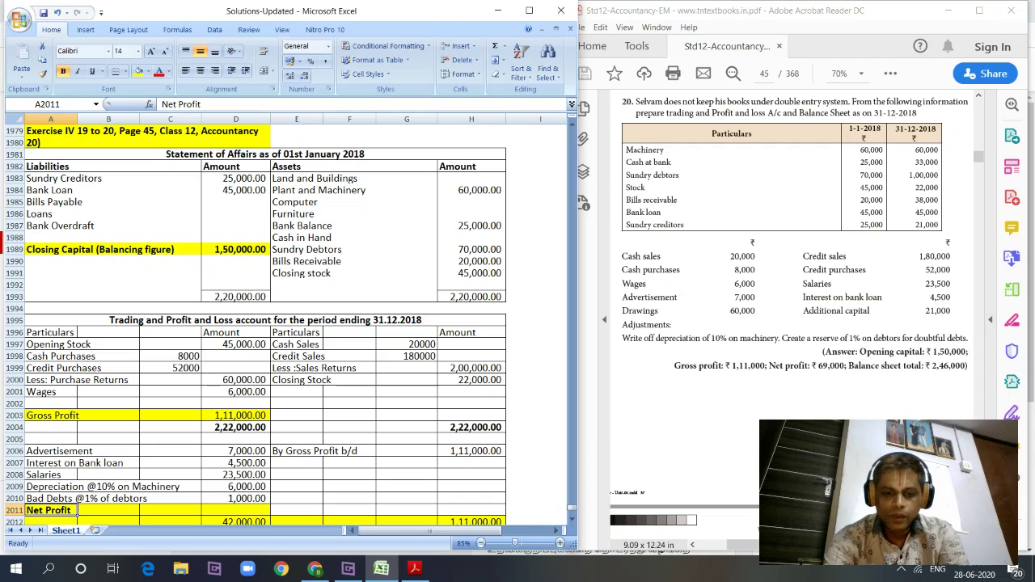
key(Right)
key(Right)
key(Right)
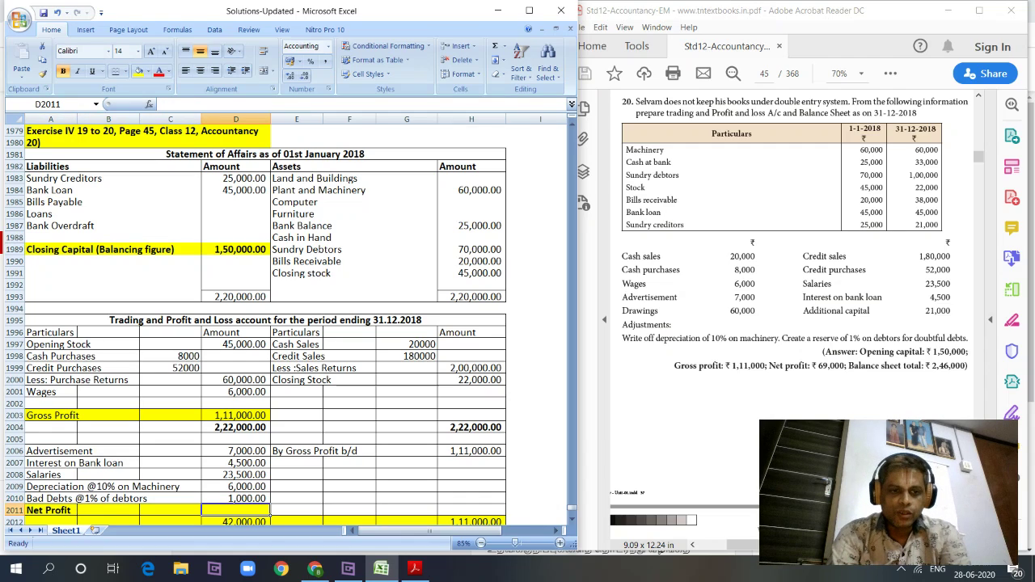
key(Down)
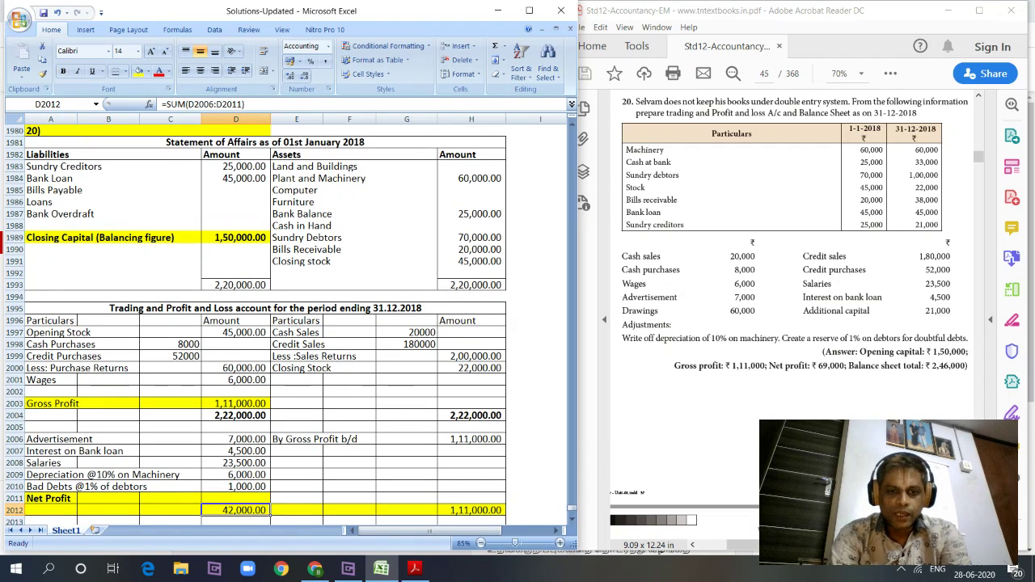
key(Up)
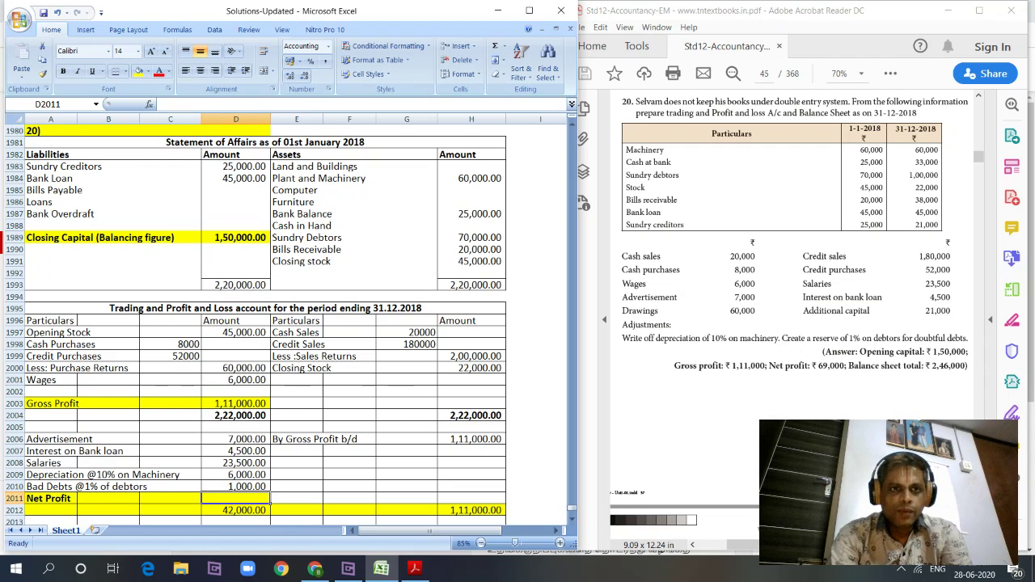
text(=1100)
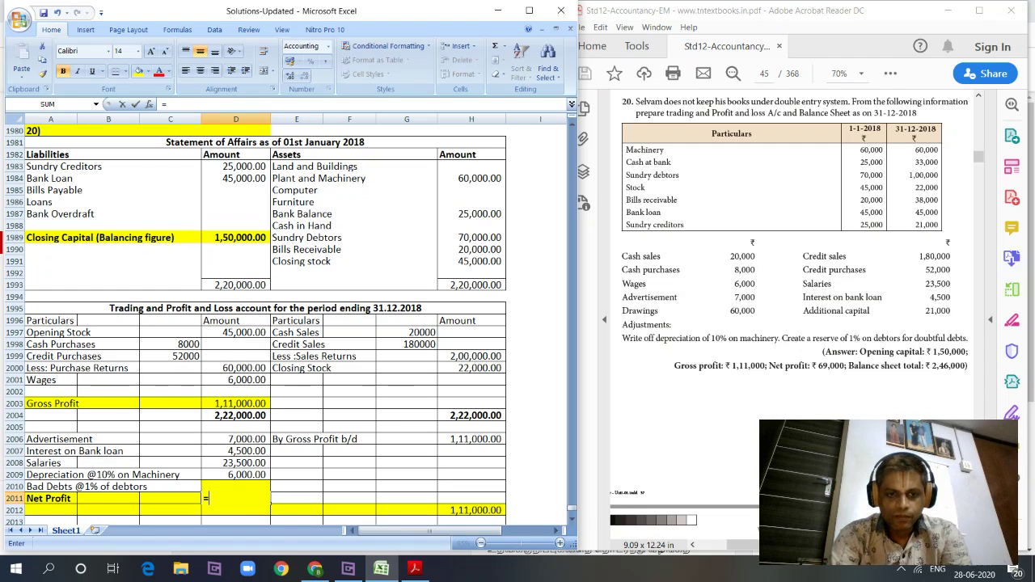
key(BackSpace)
key(BackSpace)
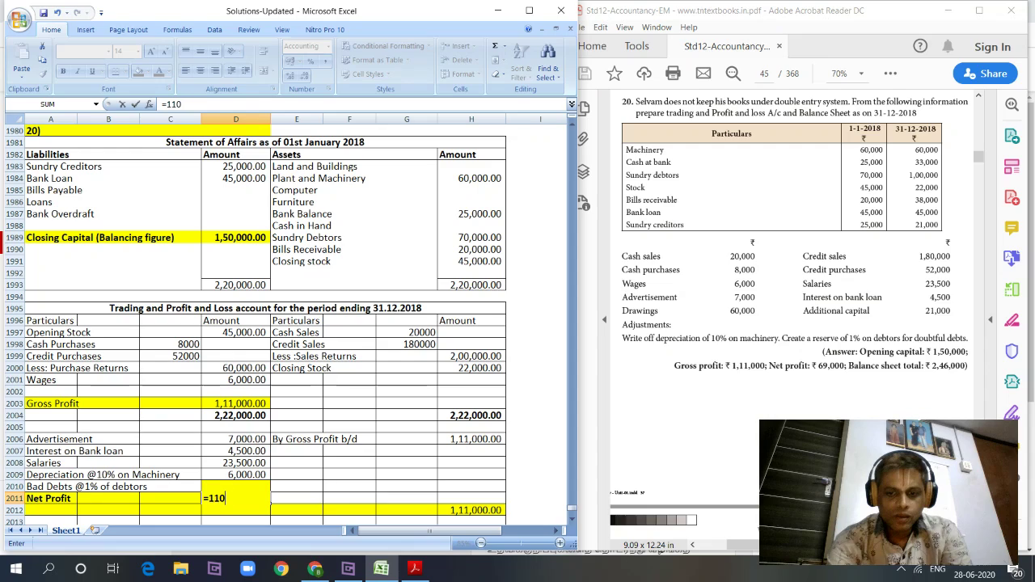
text(1000-42000)
key(Return)
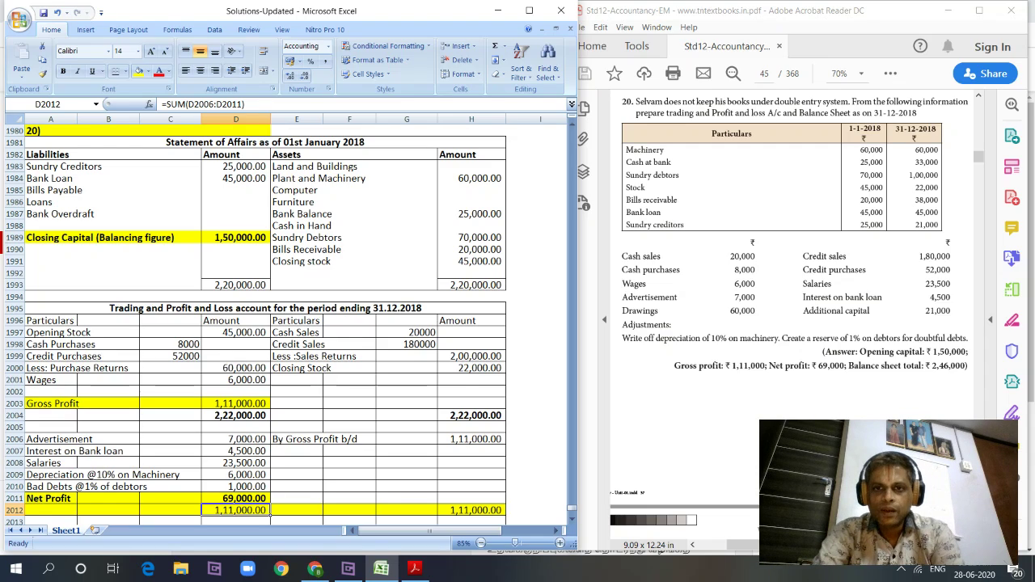
Enter 22000 as the Closing Stock amount in H2017 of the Balance Sheet
scroll(267, 323, down, 3)
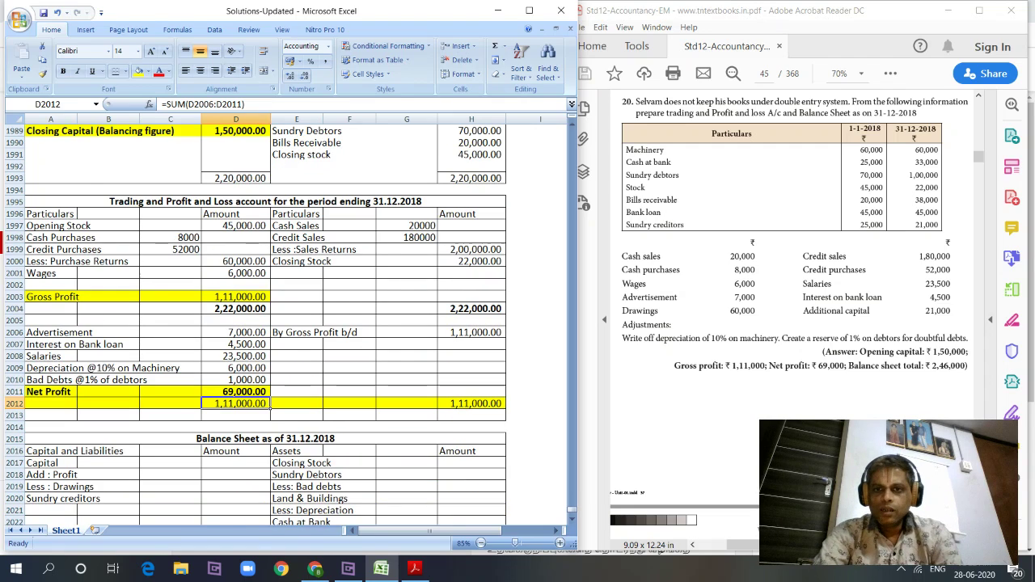
scroll(267, 324, down, 3)
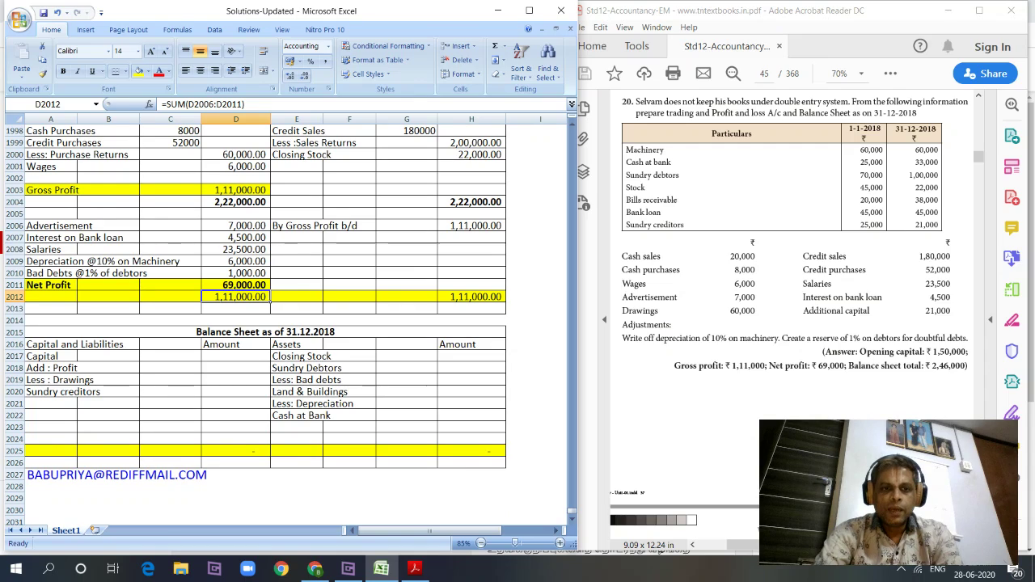
click(471, 356)
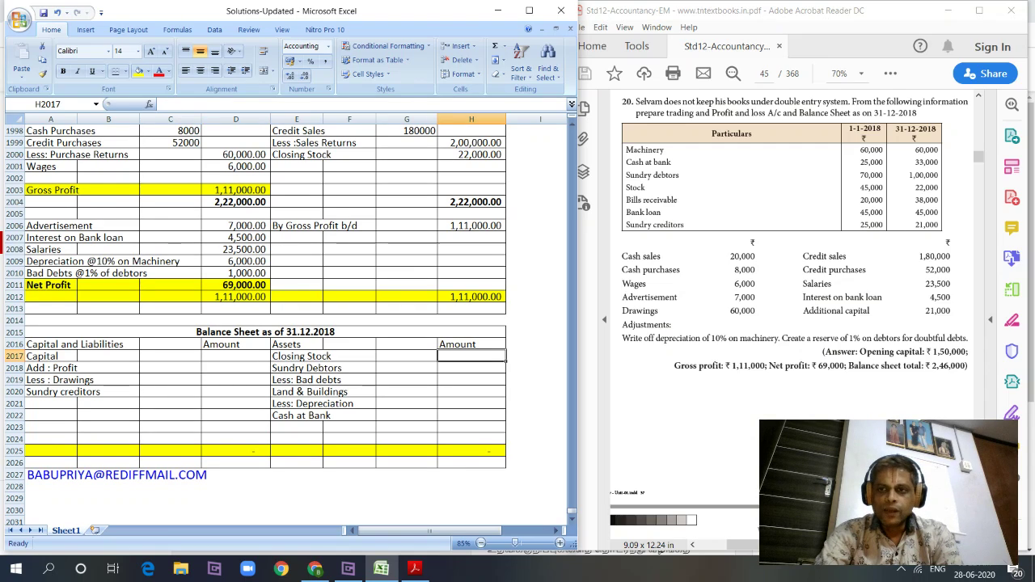
text(22000)
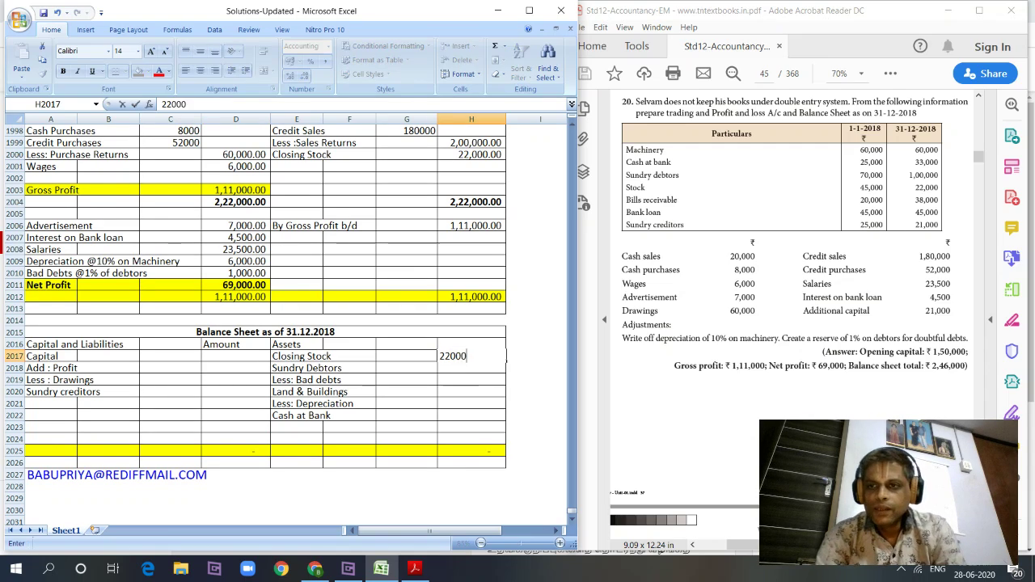
Enter 1,00,000 for Sundry Debtors in G2018 and -1000 for bad debts in G2019 of the Balance Sheet
key(Return)
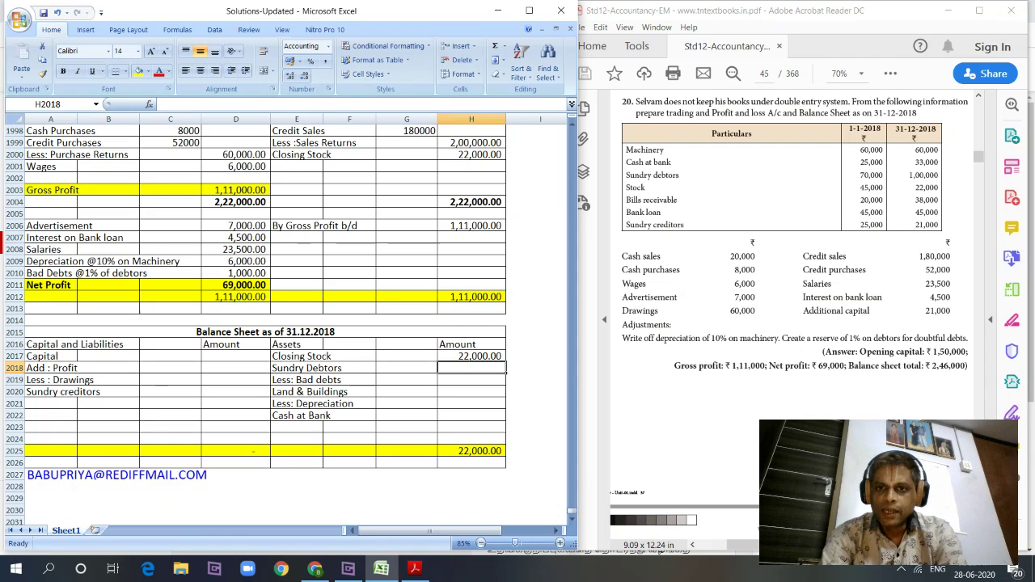
click(407, 368)
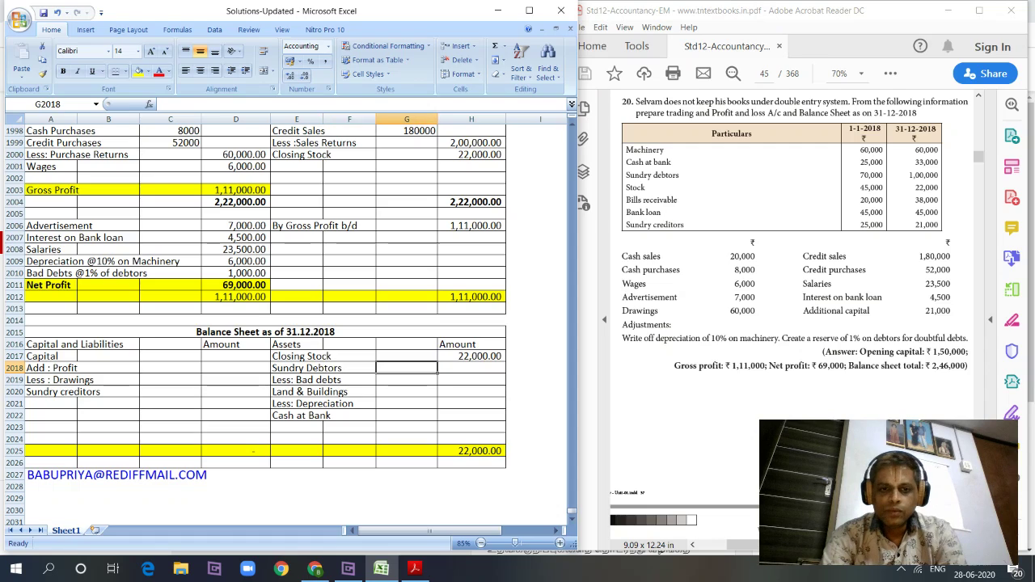
text(1,00,000)
key(Return)
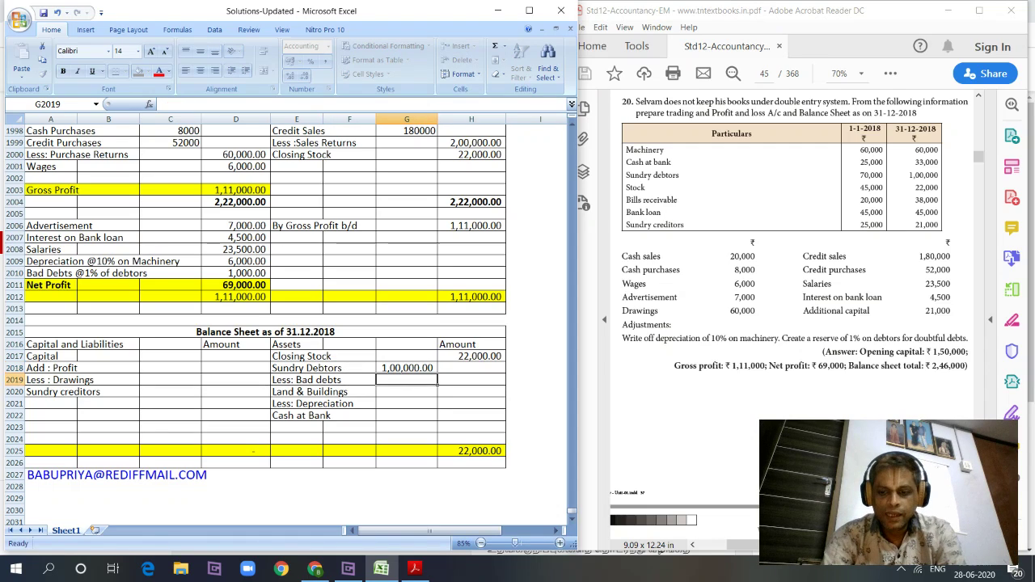
text(-1000)
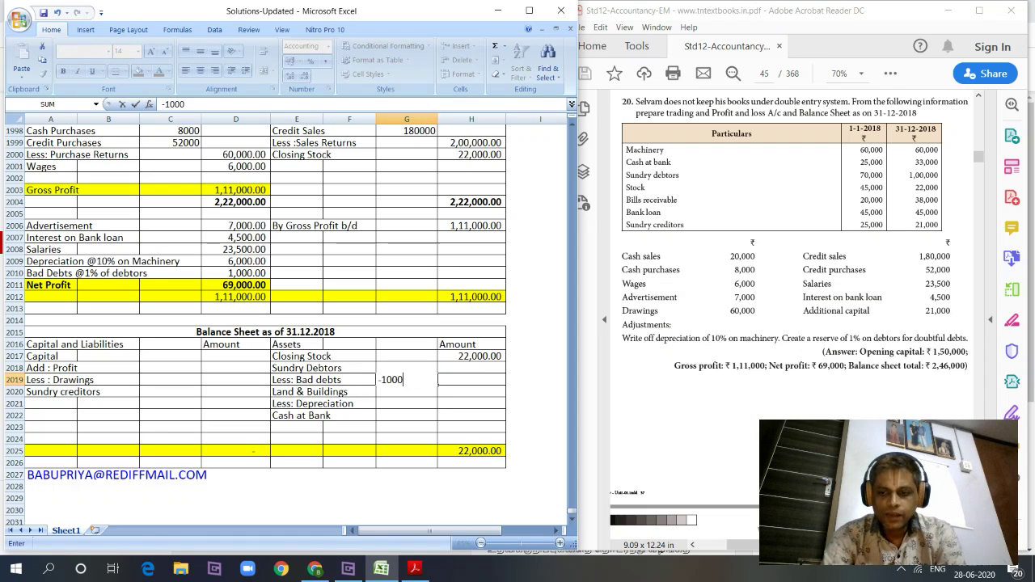
Calculate the net debtors amount in H2019 with the formula =SUM(G2018:G2019)
key(Tab)
key(alt+equal)
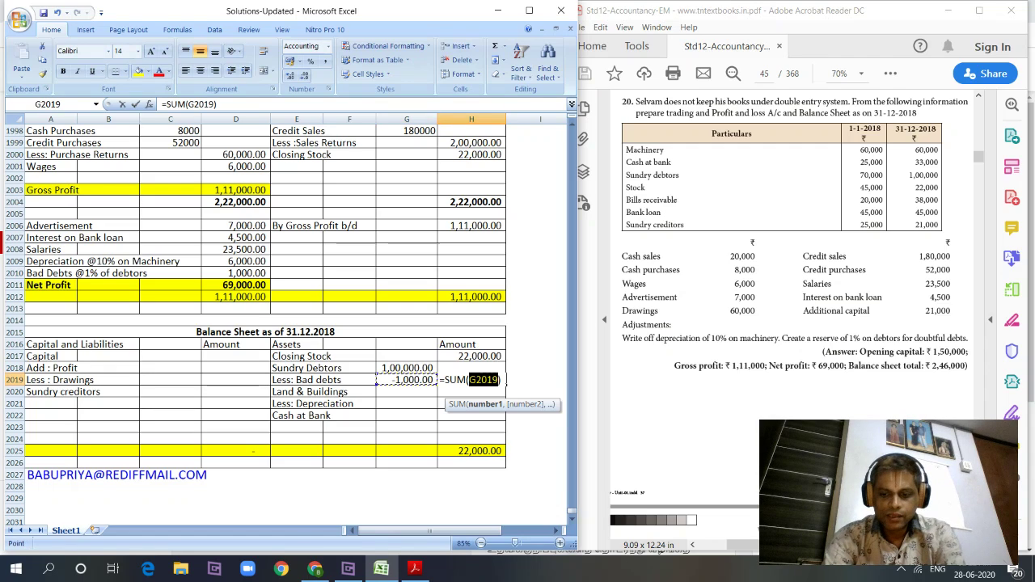
drag(409, 380, 416, 366)
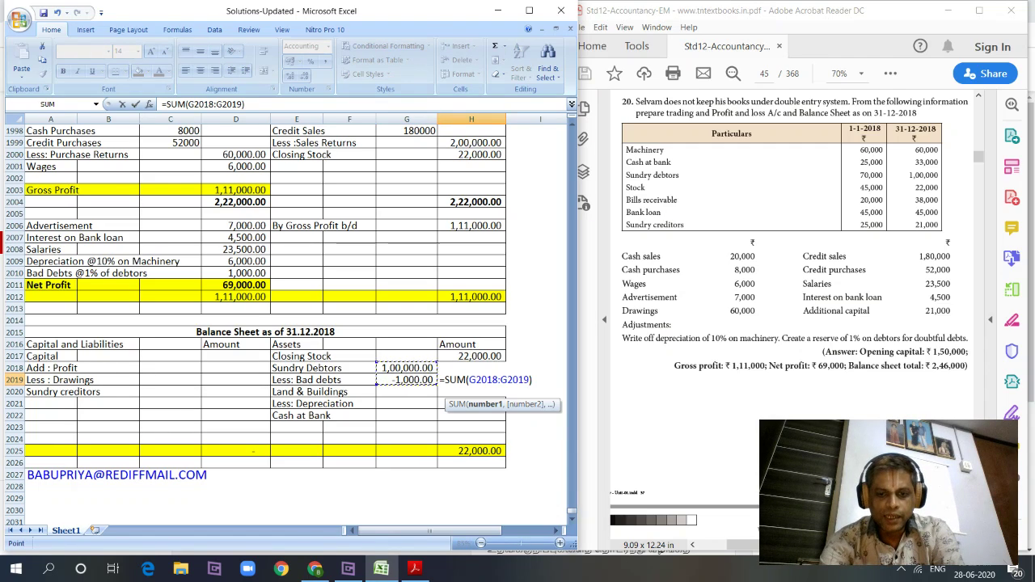
key(Return)
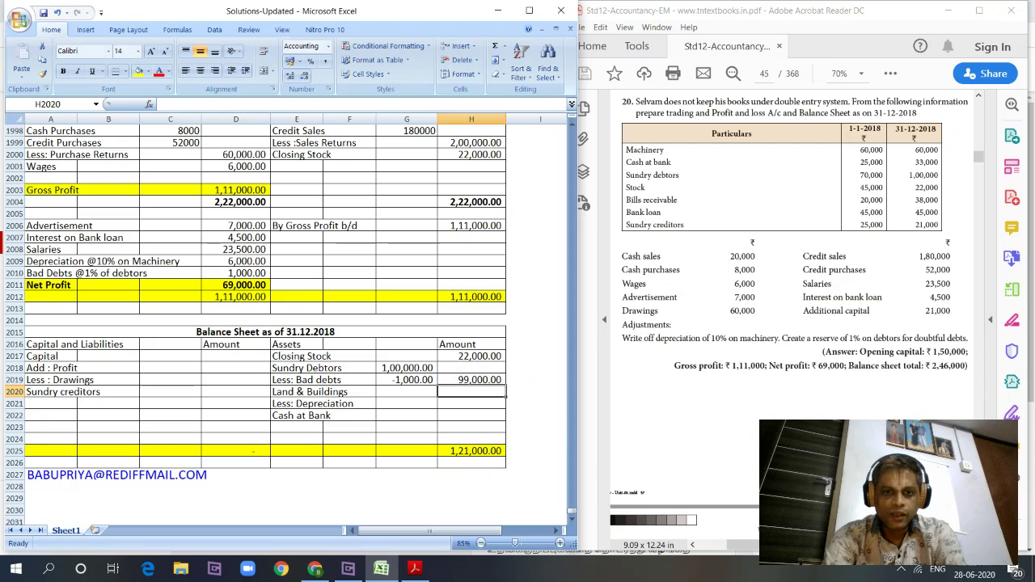
Replace the Land & Buildings label in E2020 with Machinery and enter 60000 as its amount in G2020
key(Left)
key(Left)
key(Left)
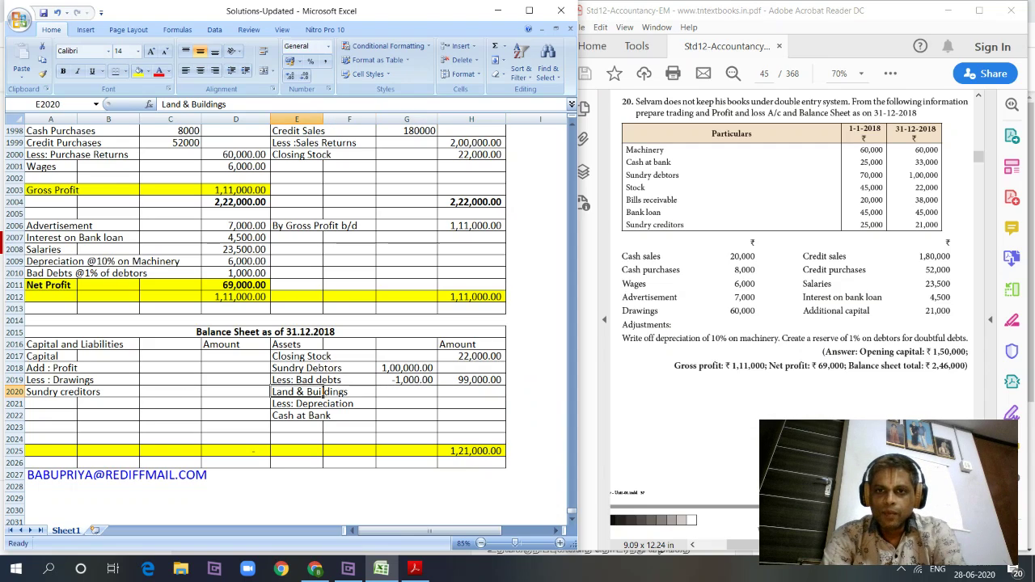
double_click(322, 391)
key(Escape)
text(Machinery)
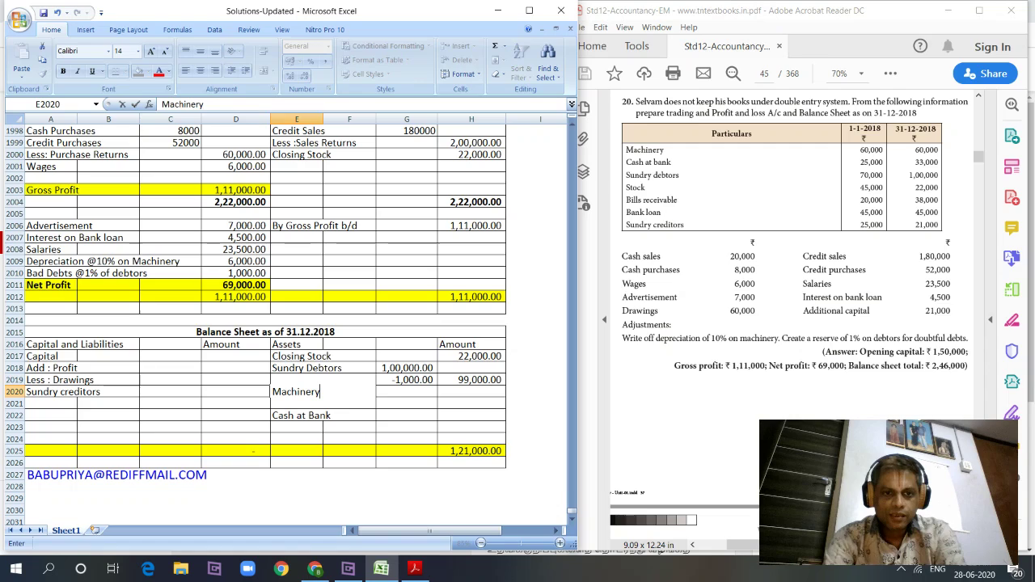
key(Tab)
click(407, 391)
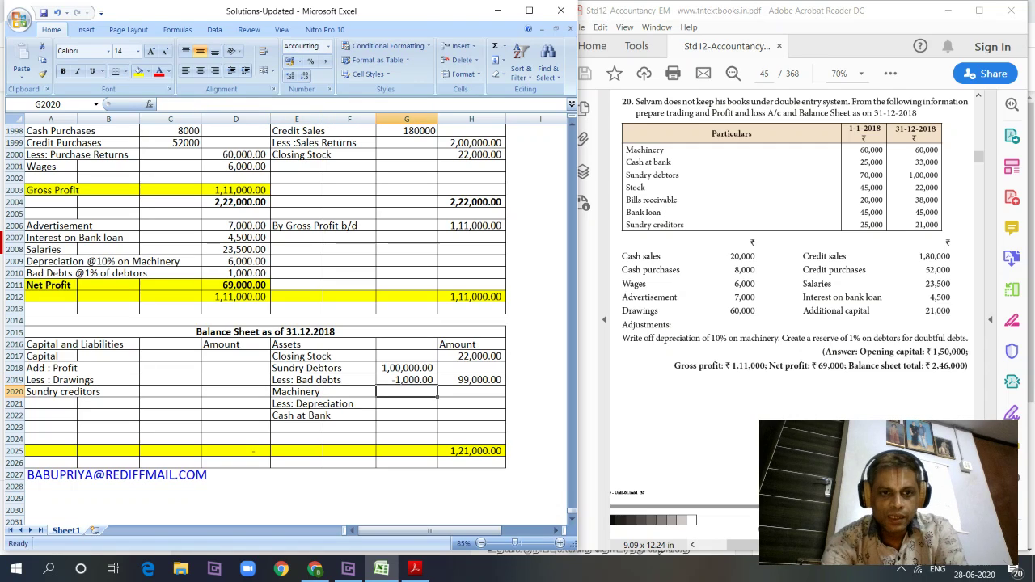
text(60000)
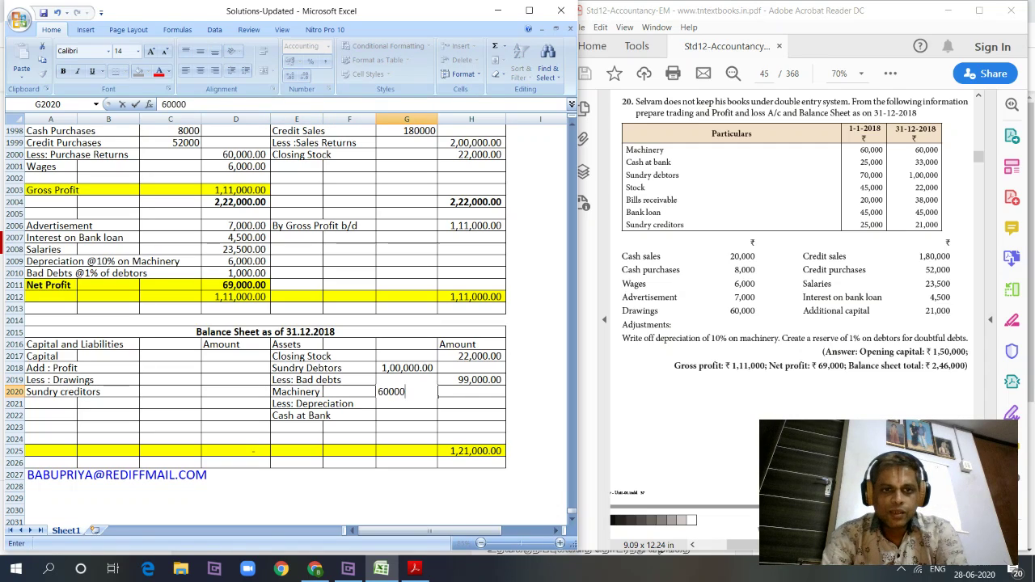
click(323, 404)
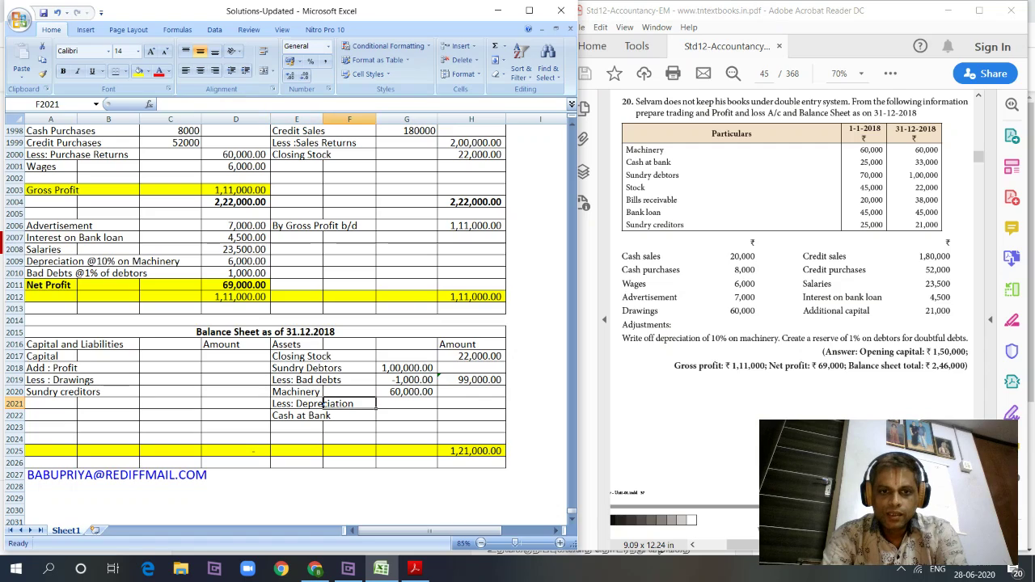
Enter -6,000 for depreciation in G2021 and calculate the net machinery value in H2021 with =SUM(G2020:G2021)
click(429, 404)
text(-6,000)
key(Tab)
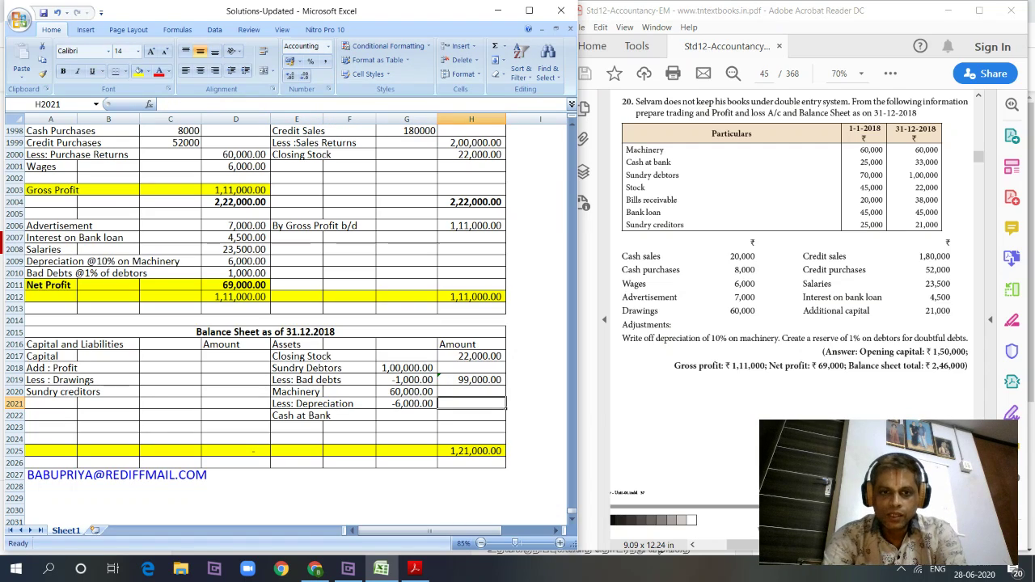
key(alt+equal)
key(shift+Up)
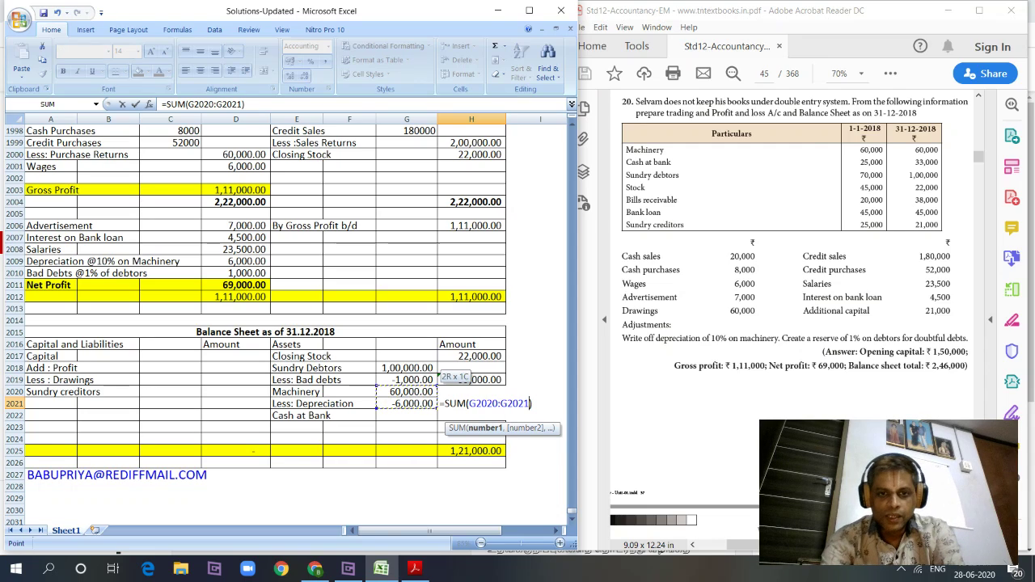
key(Return)
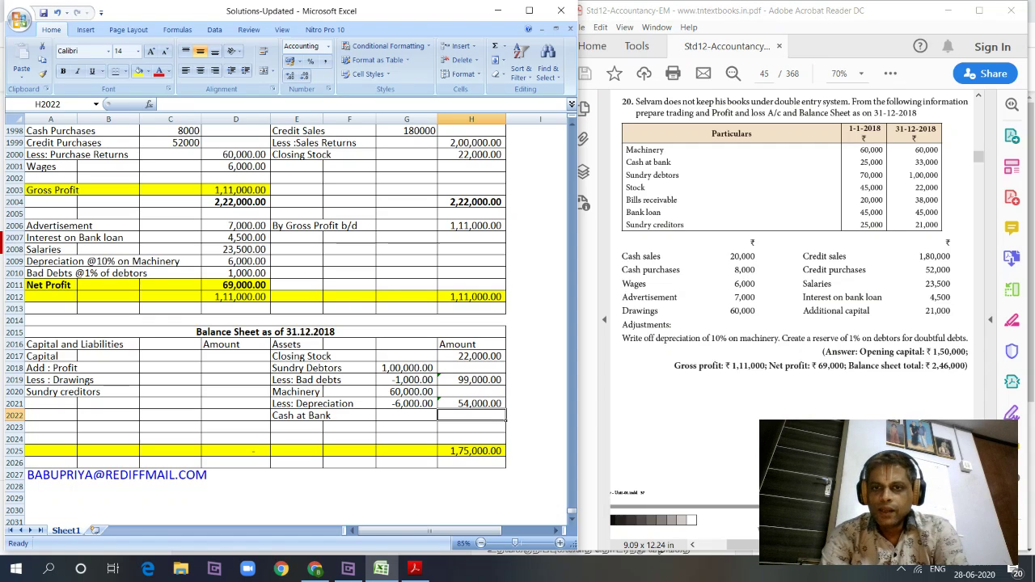
Enter 33000 for Cash at Bank in H2022, and add Bills Receivable in E2023 with 38000 in H2023
text(33000)
key(Left)
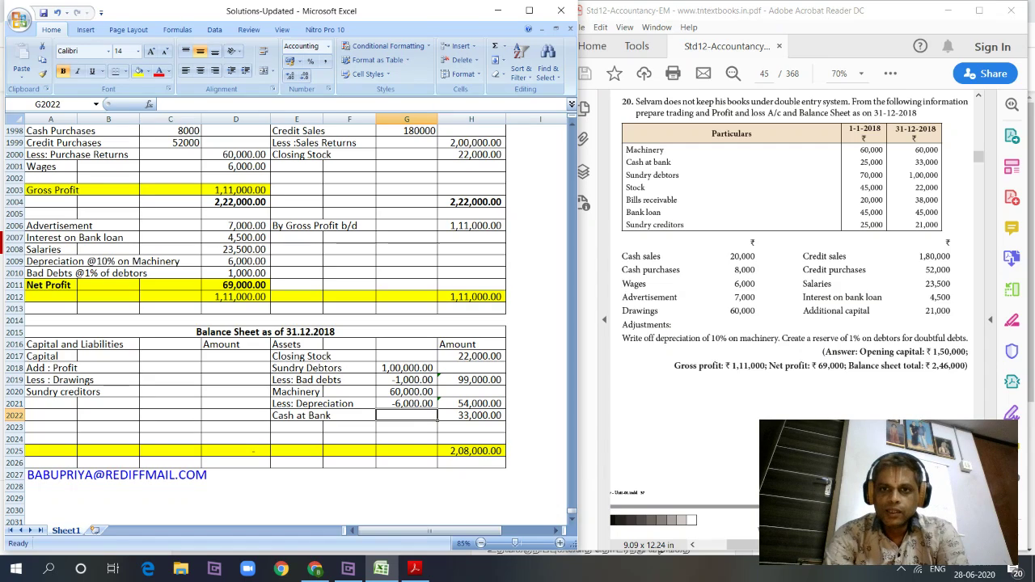
key(Left)
key(Left)
key(Down)
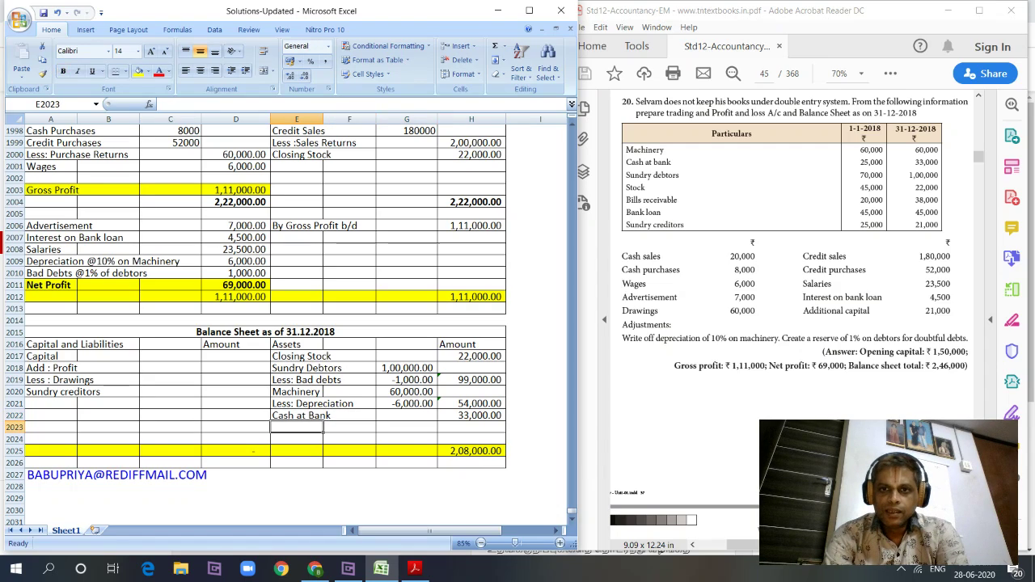
text(B)
text(s REceivable)
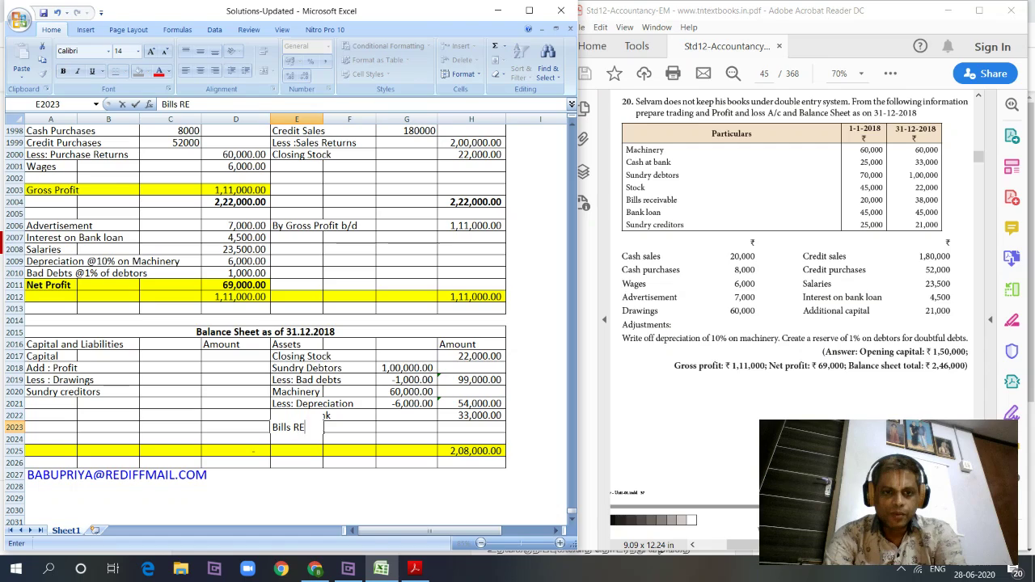
key(Right)
key(Right)
key(Right)
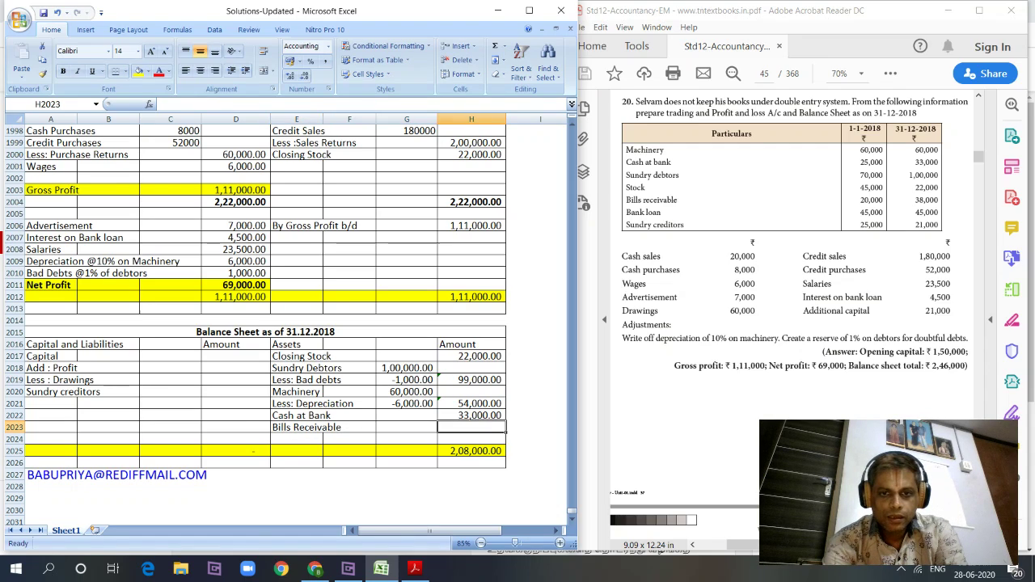
text(38000)
key(Return)
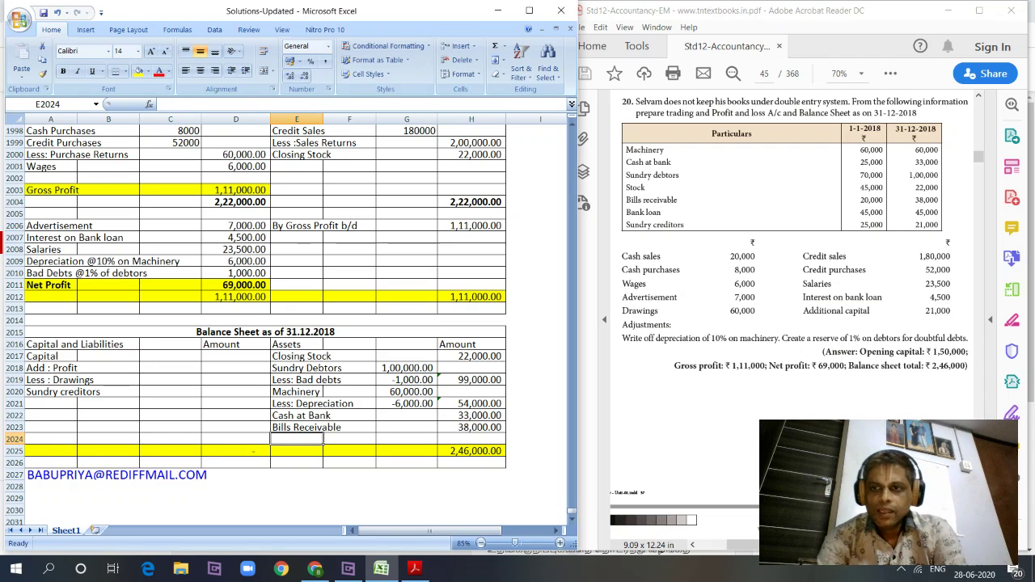
Add the label Bank Loan in A2021 below Sundry creditors on the liabilities side
key(Left)
key(Left)
key(Up)
key(Up)
key(Up)
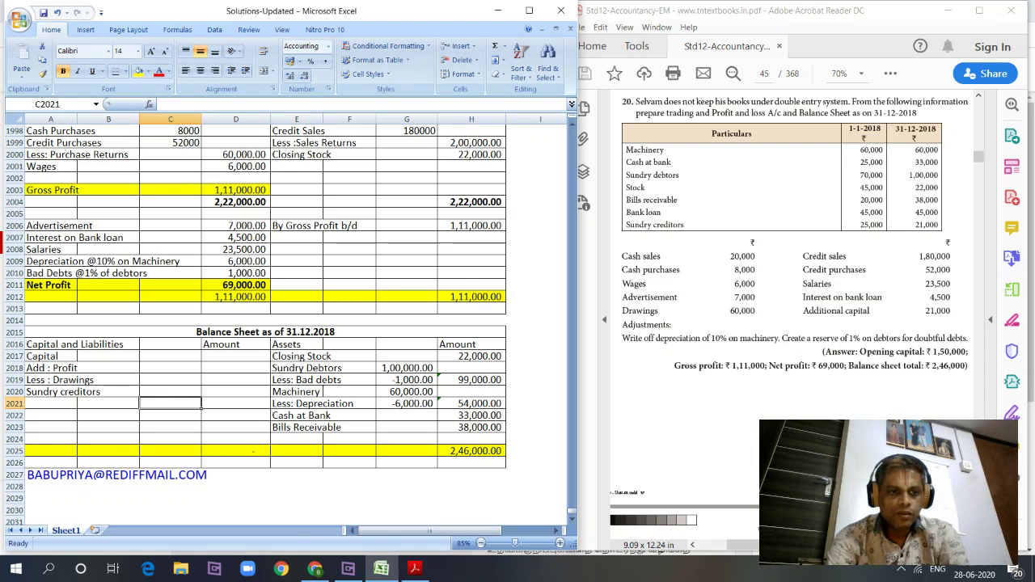
key(Left)
key(Left)
text(Bank Loan)
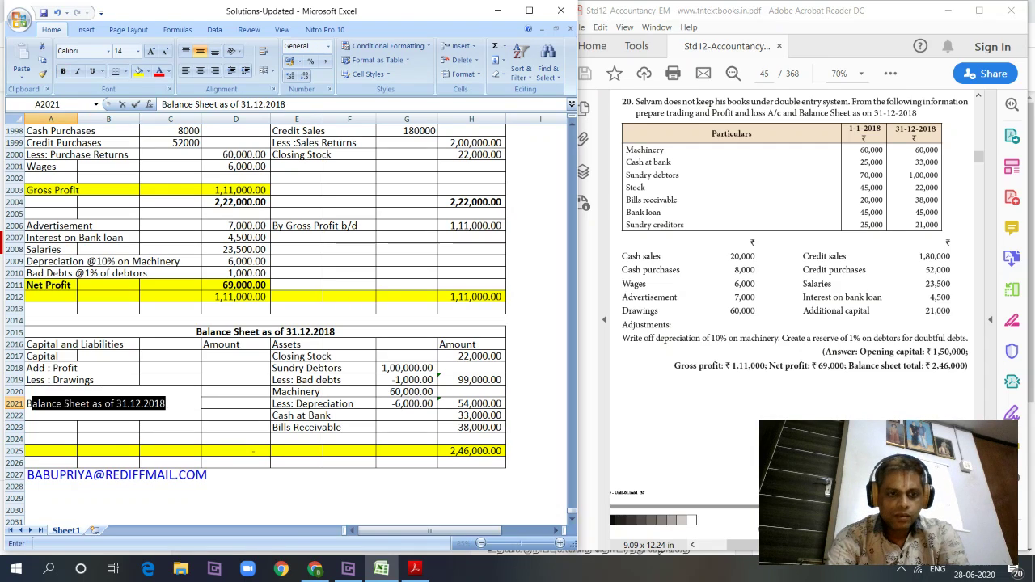
Enter 45000 for Bank Loan in D2021 and 21000 for Sundry creditors in D2020
key(Right)
key(Right)
key(Right)
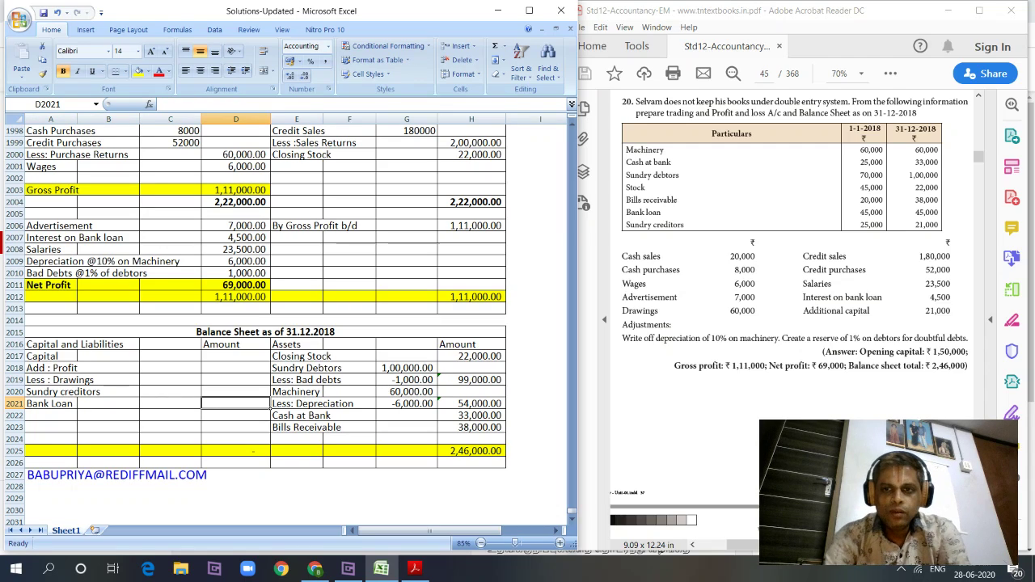
text(45000)
key(Up)
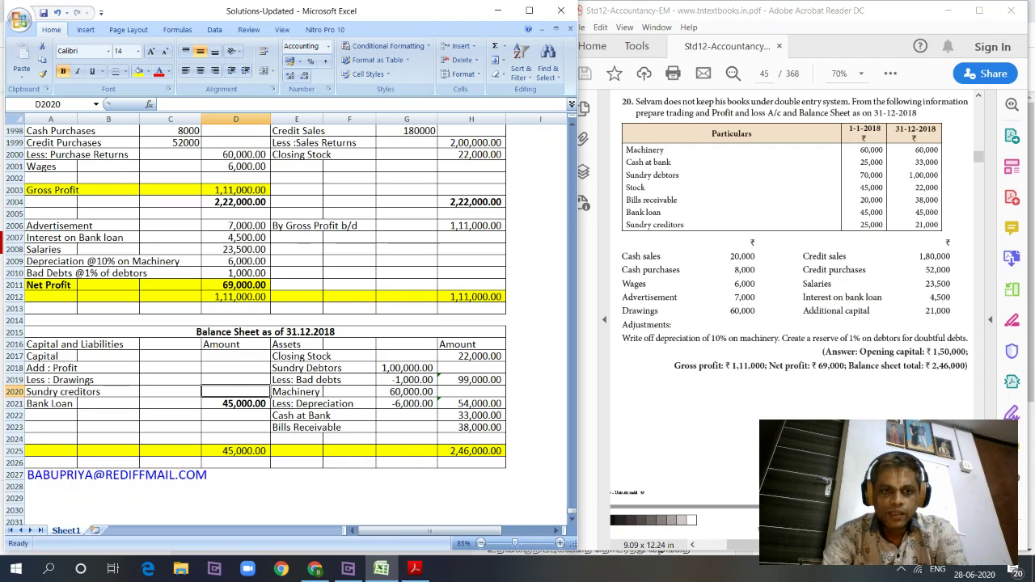
text(21000)
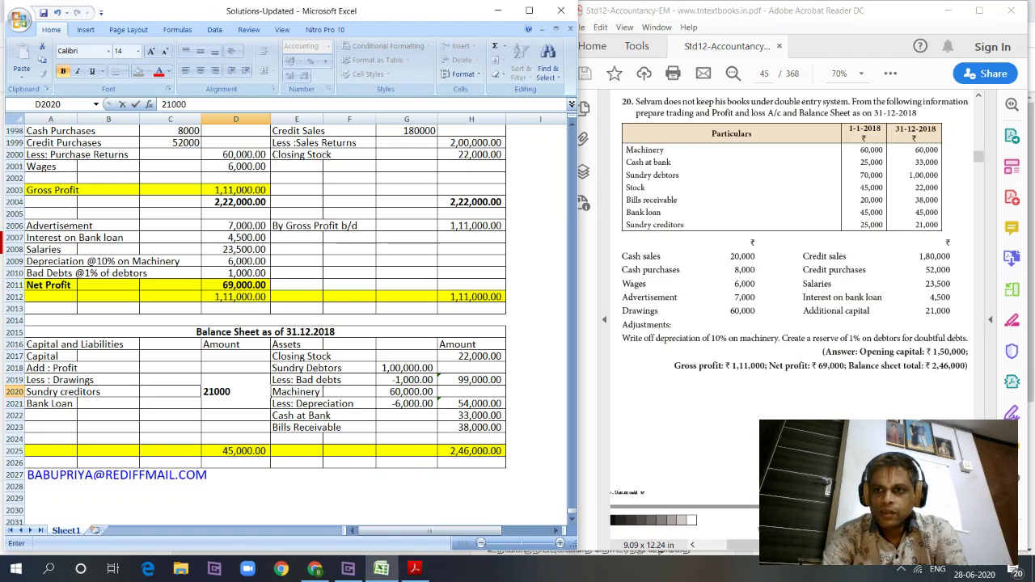
key(Up)
Enter the opening capital of 150000 in C2017 and the added profit of 69000 in C2018
key(Up)
key(Left)
key(Left)
key(Up)
key(Right)
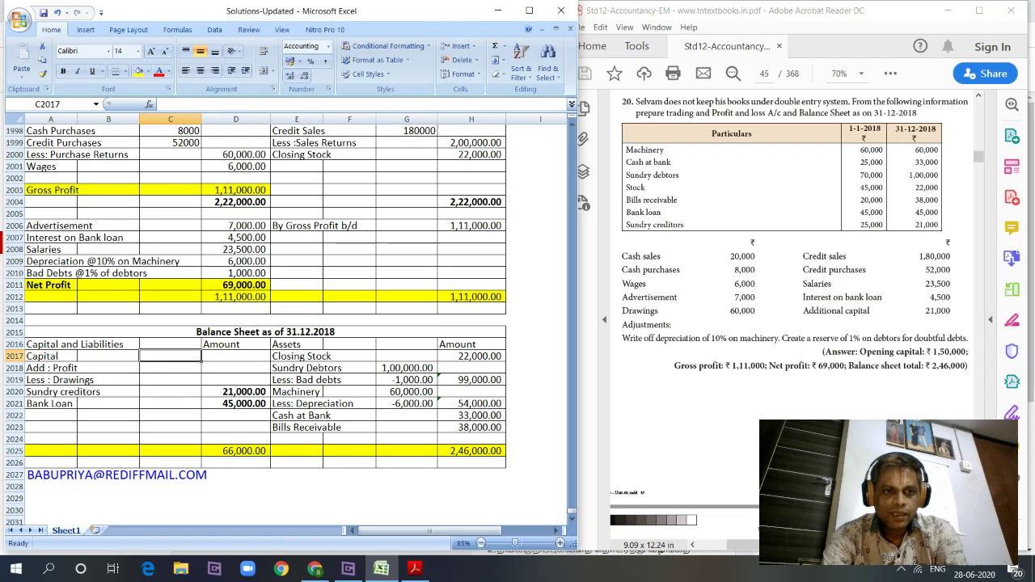
scroll(291, 324, up, 3)
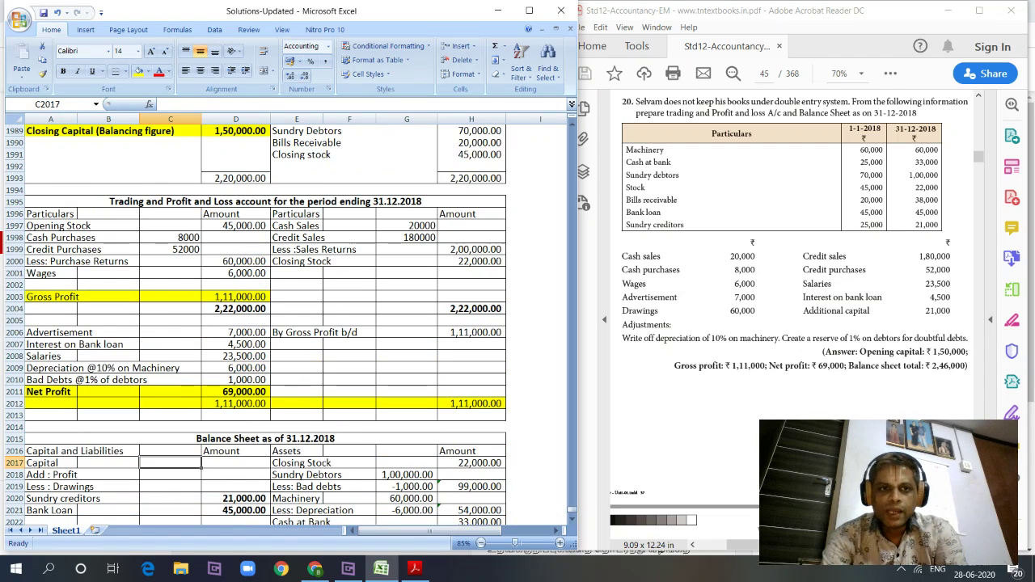
scroll(292, 323, down, 3)
text(150000)
key(Return)
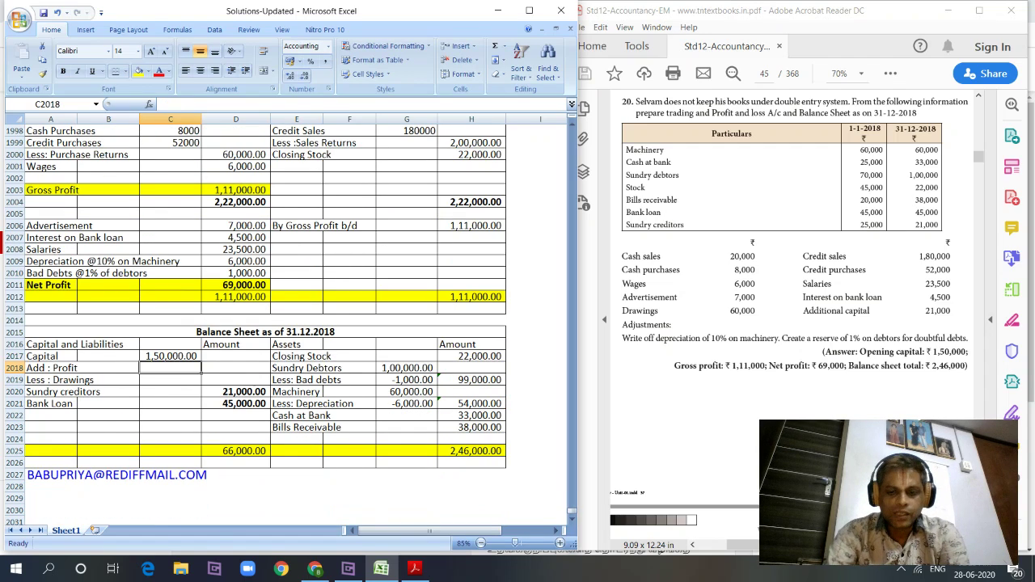
text(69000)
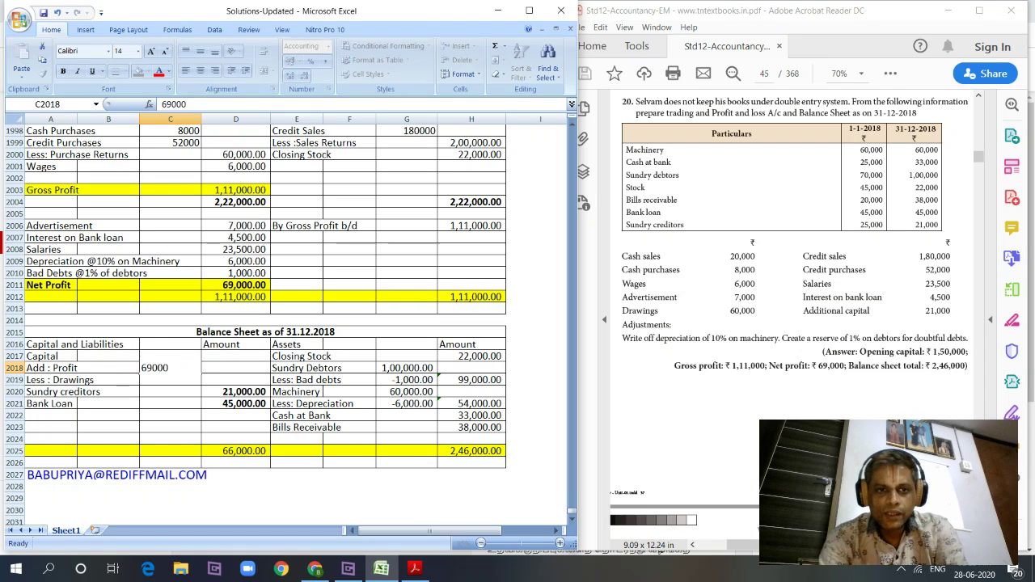
key(Return)
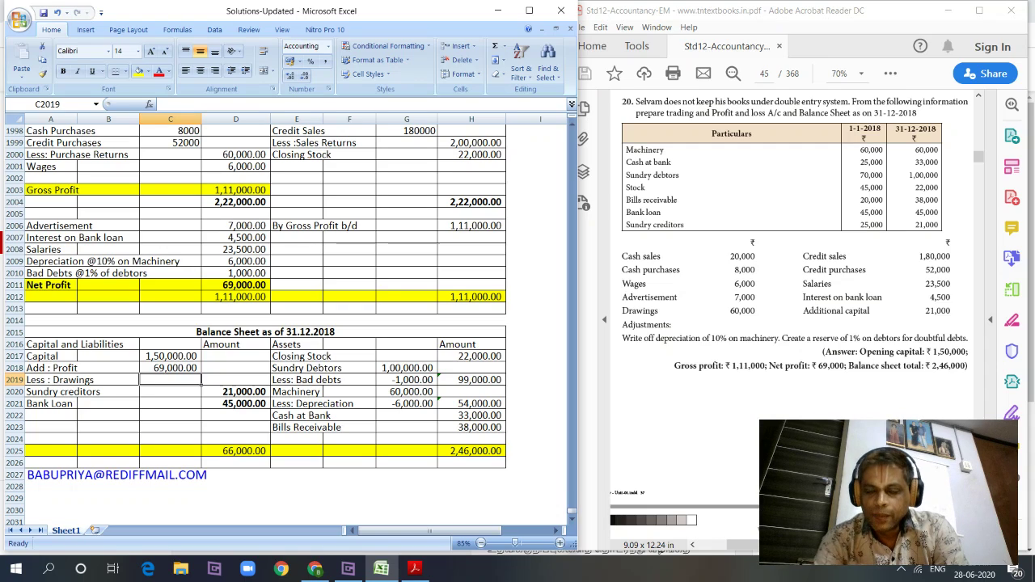
Copy the Drawings, Sundry creditors and Bank Loan entries one row down so that they start at A2020
key(Left)
key(Left)
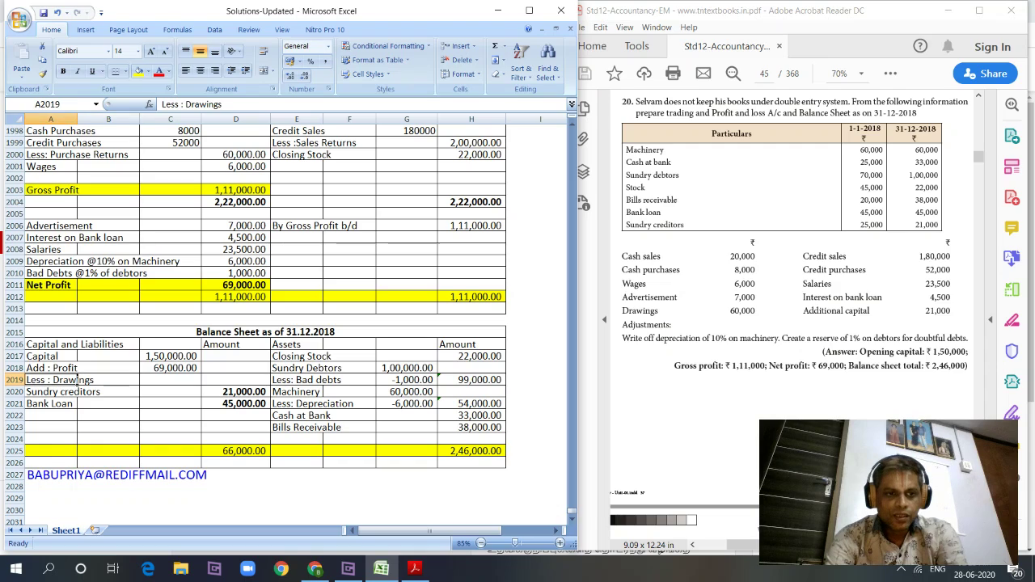
drag(78, 380, 270, 418)
key(Up)
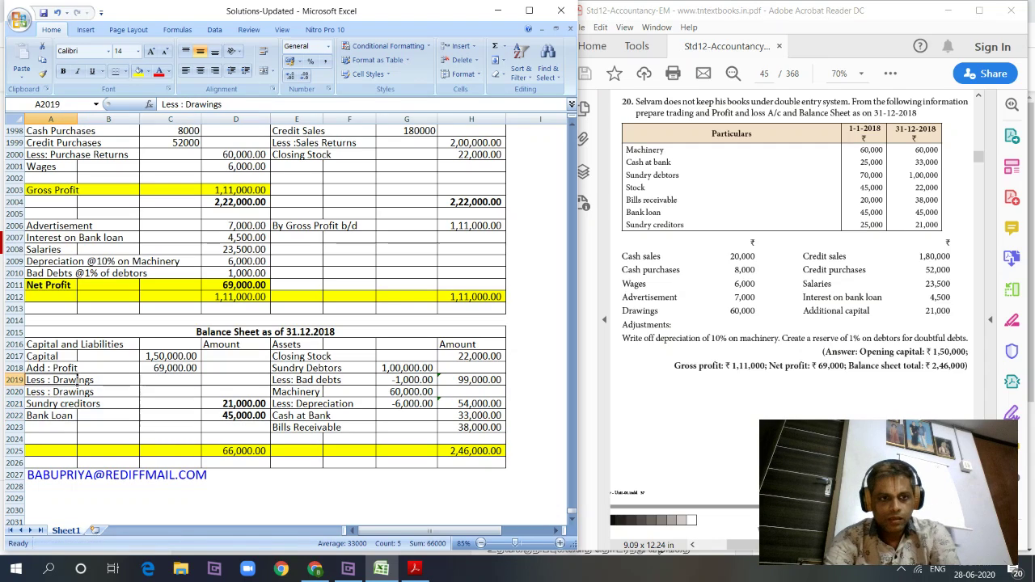
Replace the label in A2019 with Add : Addl Capital
text(Add)
text( : Addl)
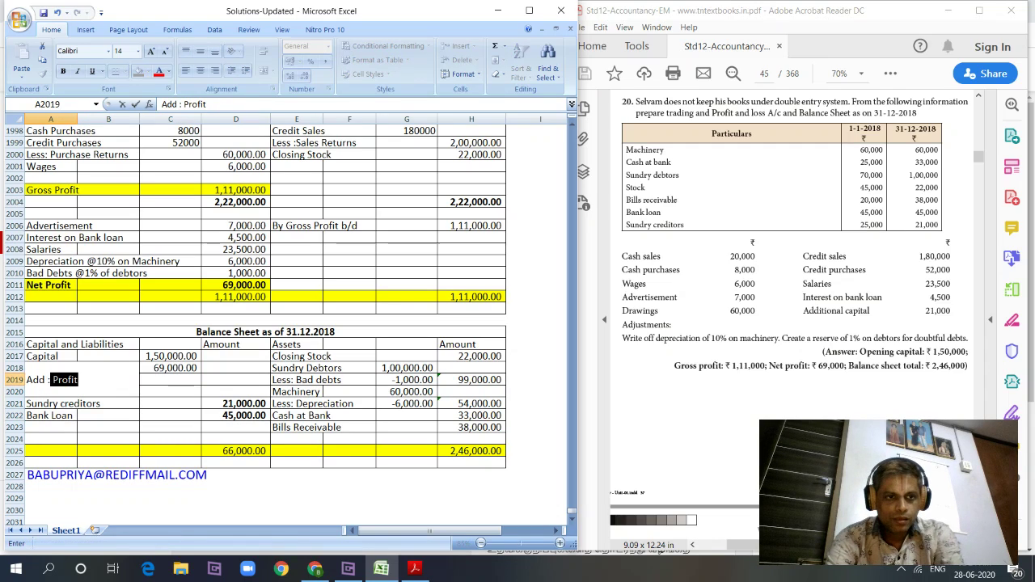
text( Capital)
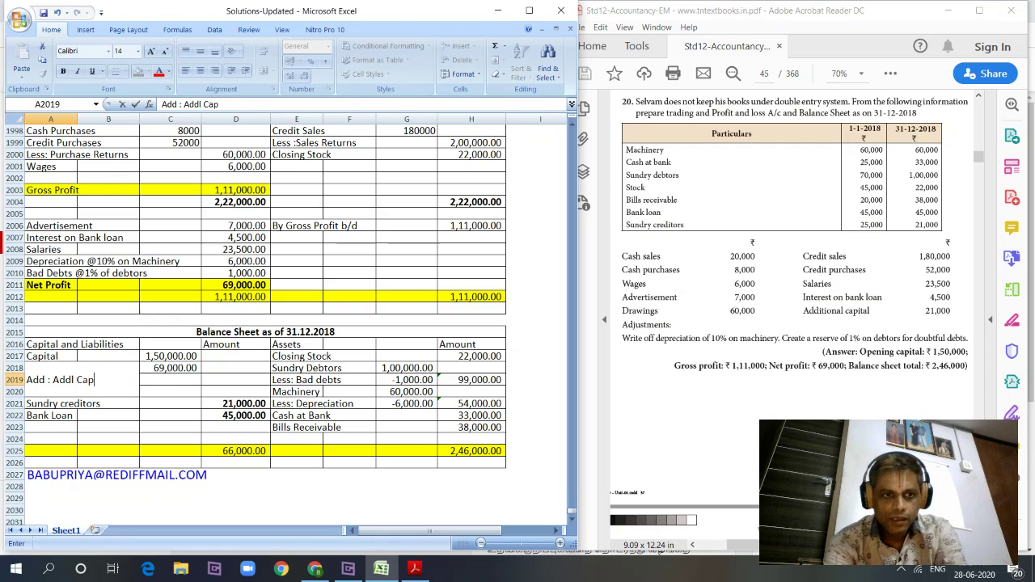
key(Tab)
key(Tab)
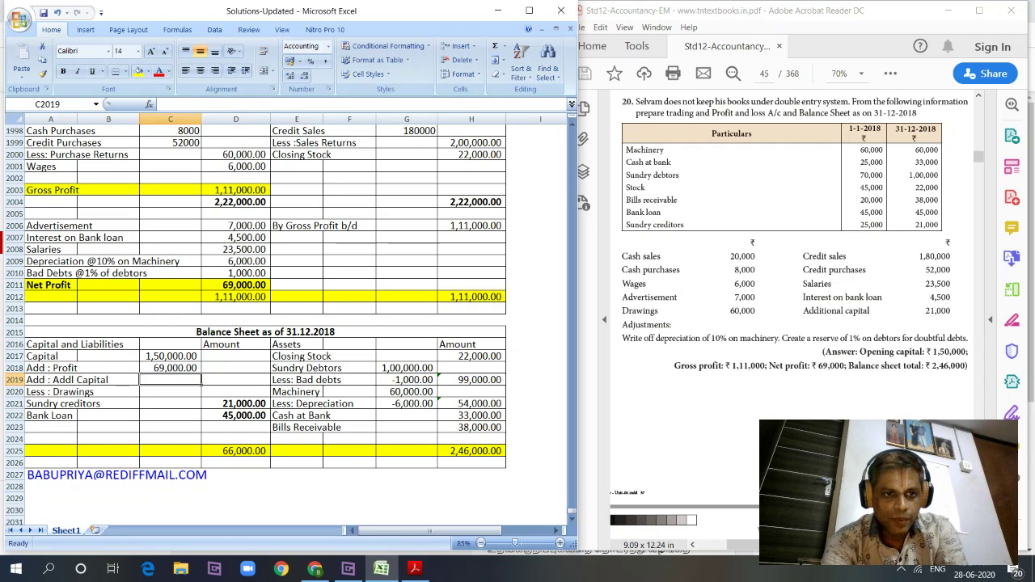
Enter the additional capital of 21000 in C2019 and the drawings of -60000 in C2020
text(21000)
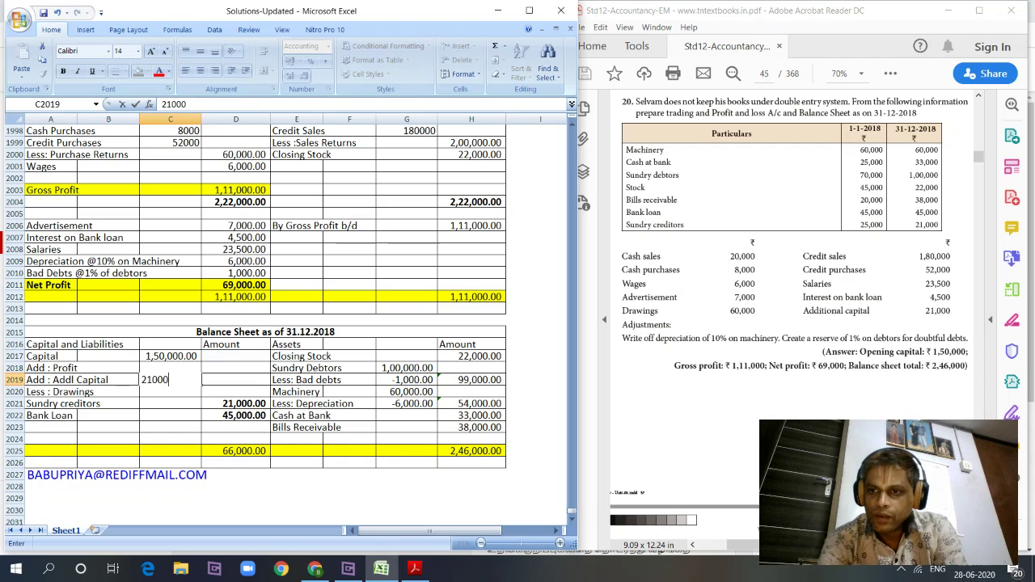
key(Return)
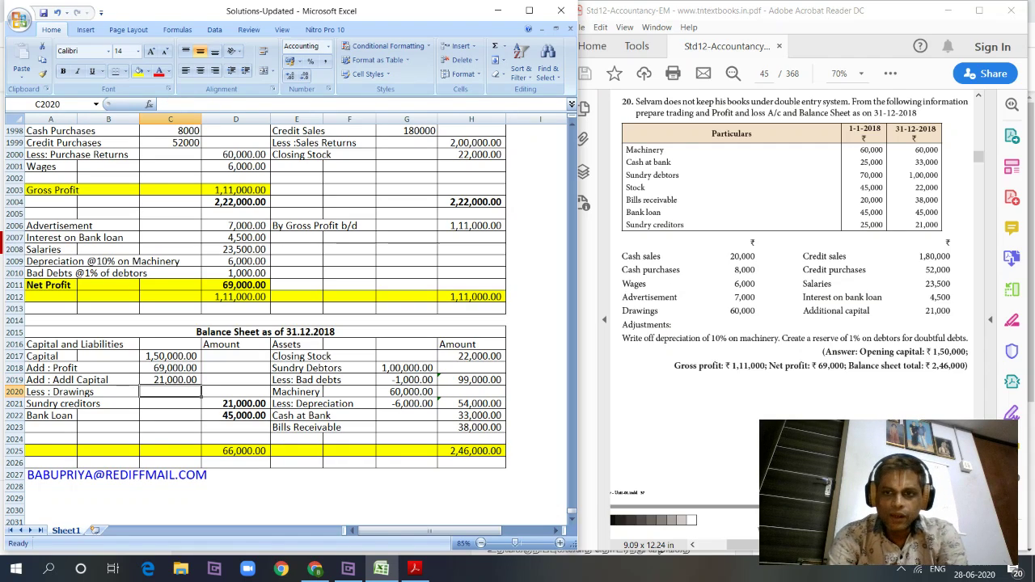
text(-60000)
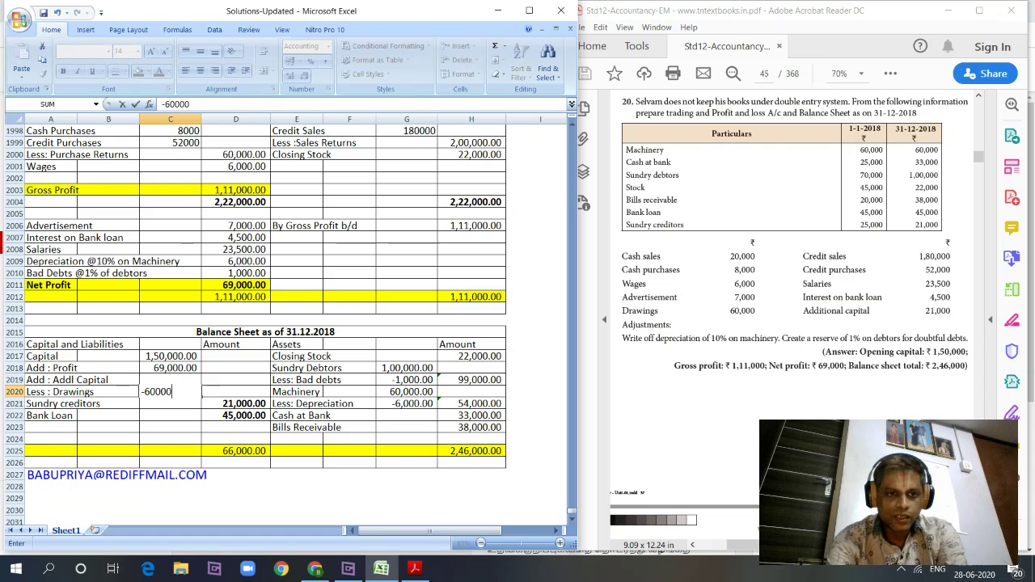
key(Tab)
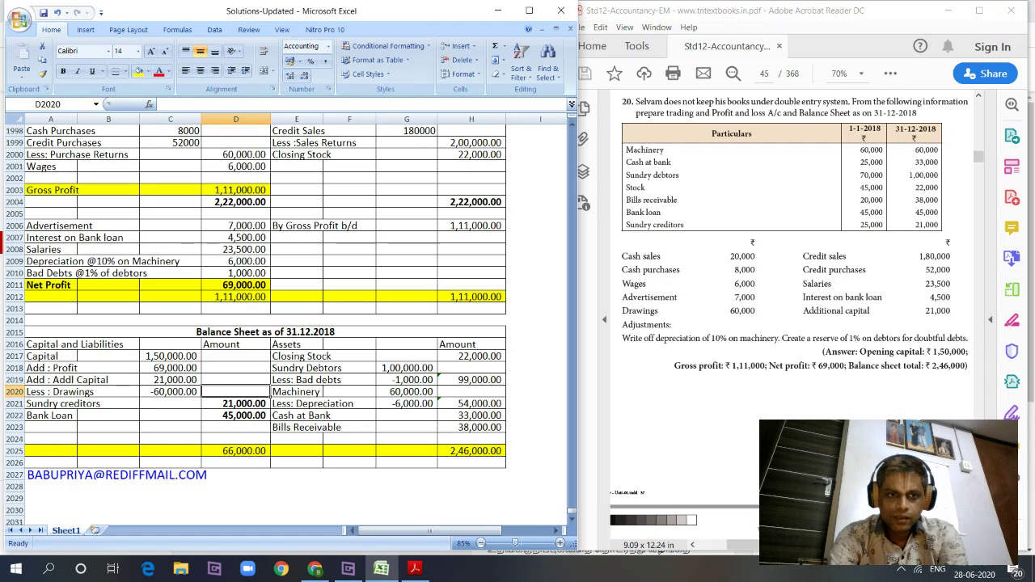
Total the capital entries C2017:C2020 in D2020 with a SUM formula
text(=SUM()
drag(172, 392, 186, 356)
key(Return)
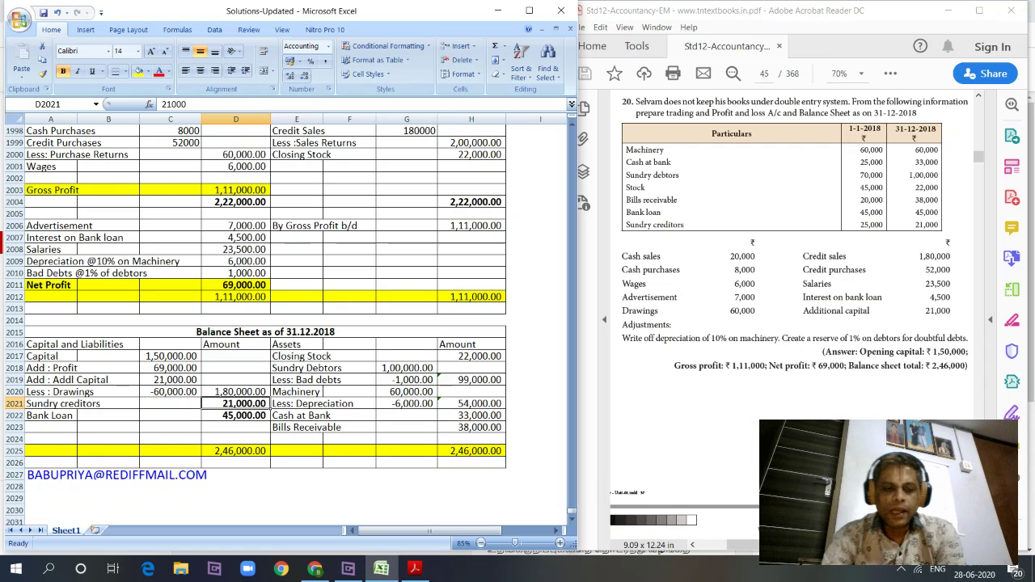
click(73, 451)
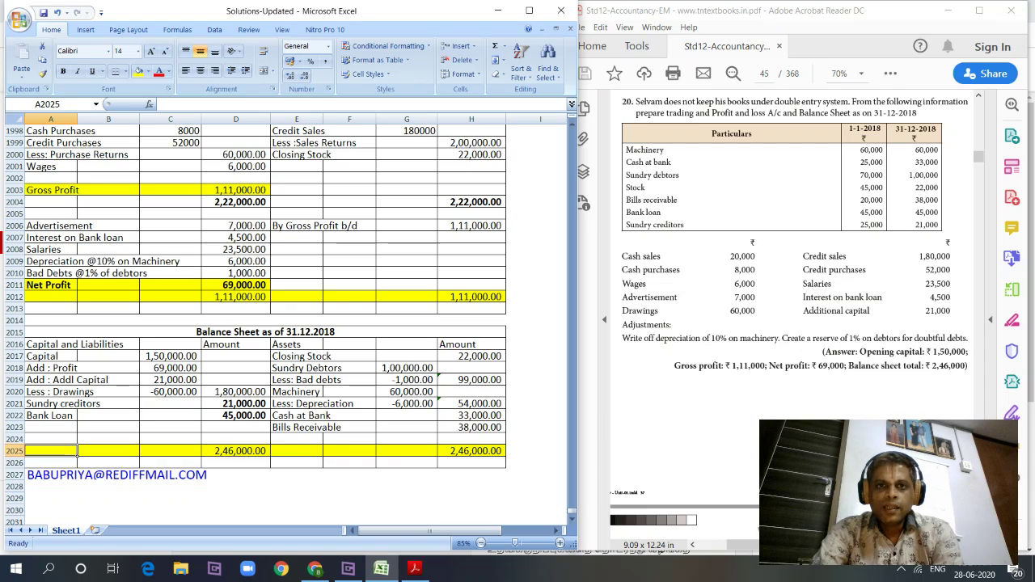
mouse_move(348, 569)
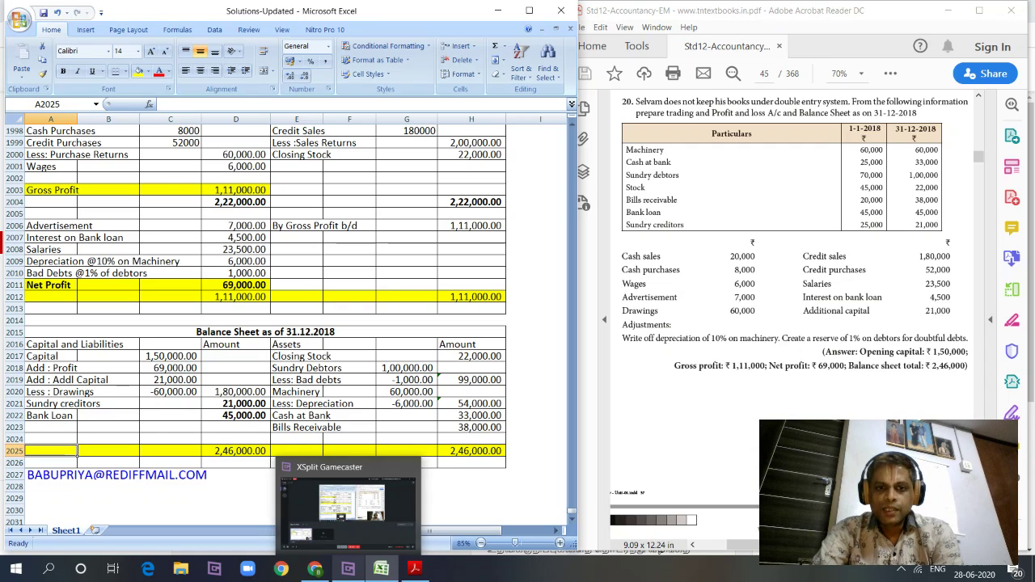
click(347, 569)
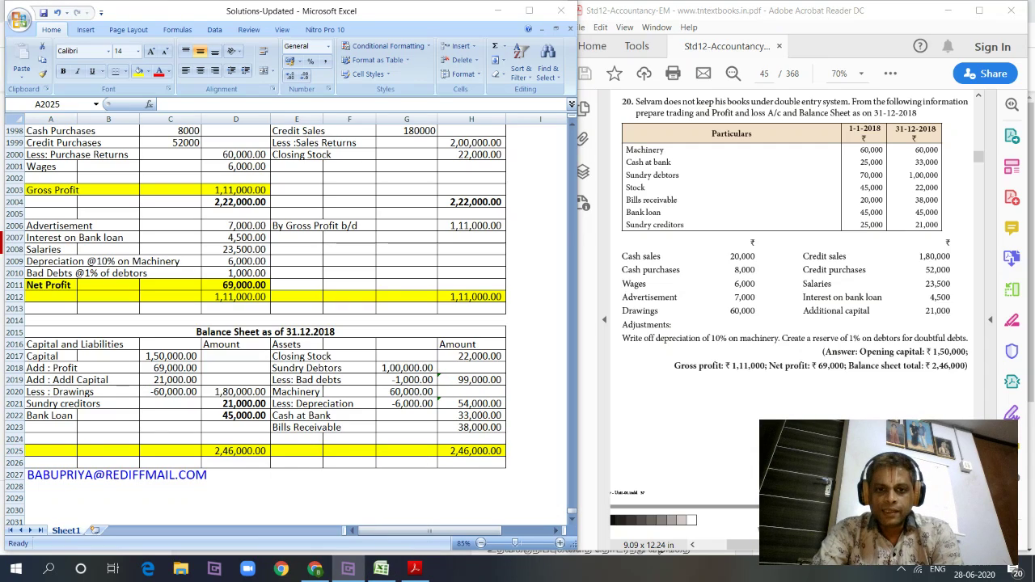